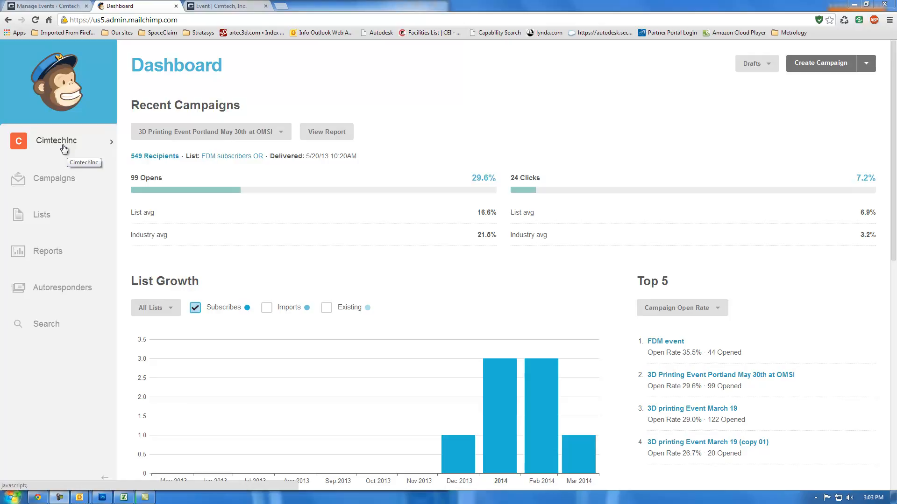
Step: Open the 3D Printing Event Bellevue draft from the campaigns list for editing
{"action": "left_click", "coordinate": [53, 181]}
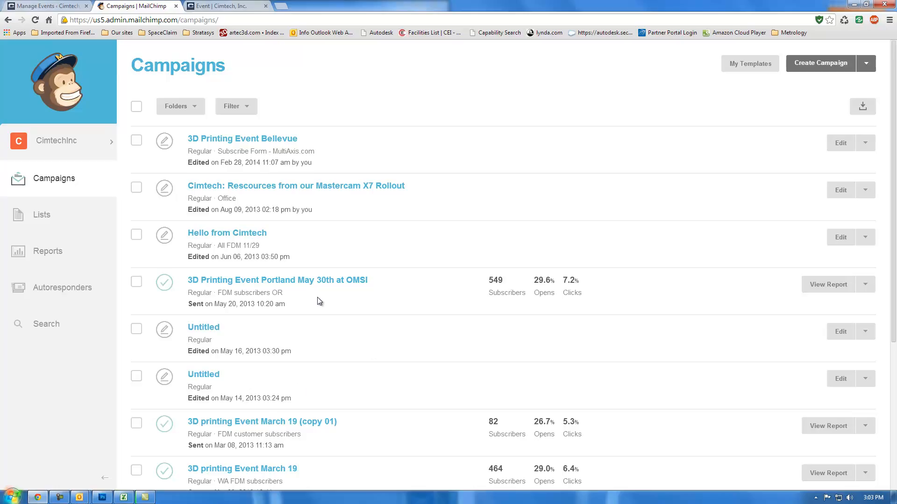
{"action": "mouse_move", "coordinate": [510, 292]}
{"action": "left_click", "coordinate": [250, 139]}
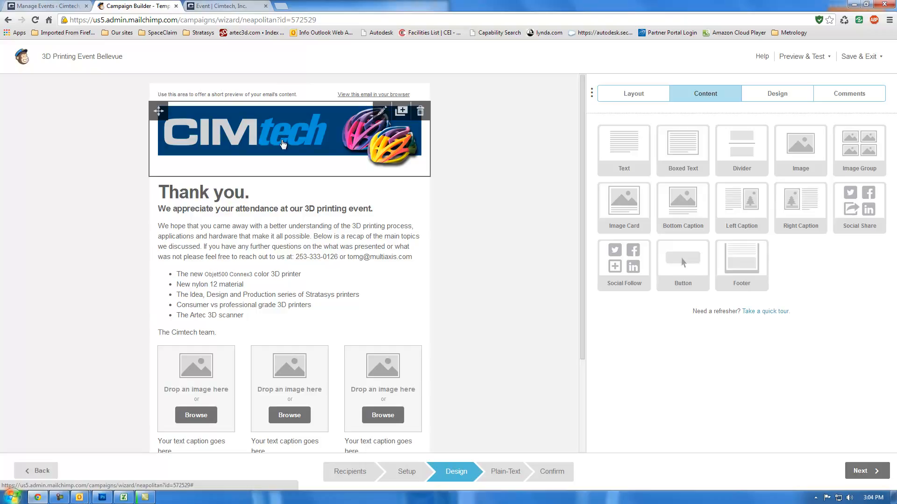
Step: Browse the stored images in the File Manager for a replacement for the email's header banner
{"action": "left_click", "coordinate": [264, 131]}
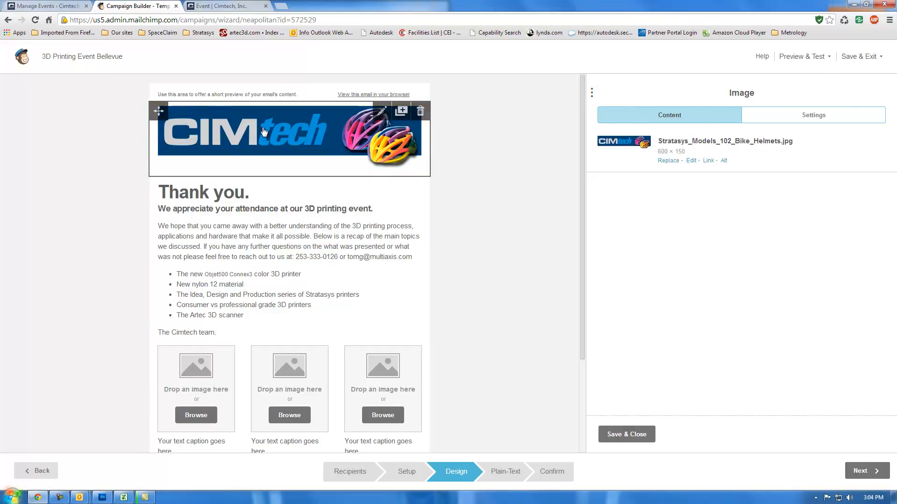
{"action": "left_click", "coordinate": [675, 163]}
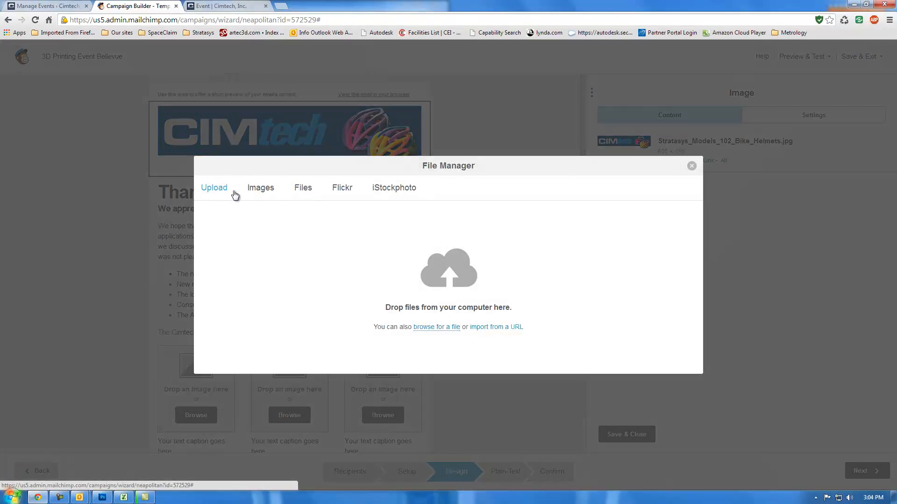
{"action": "left_click", "coordinate": [258, 193]}
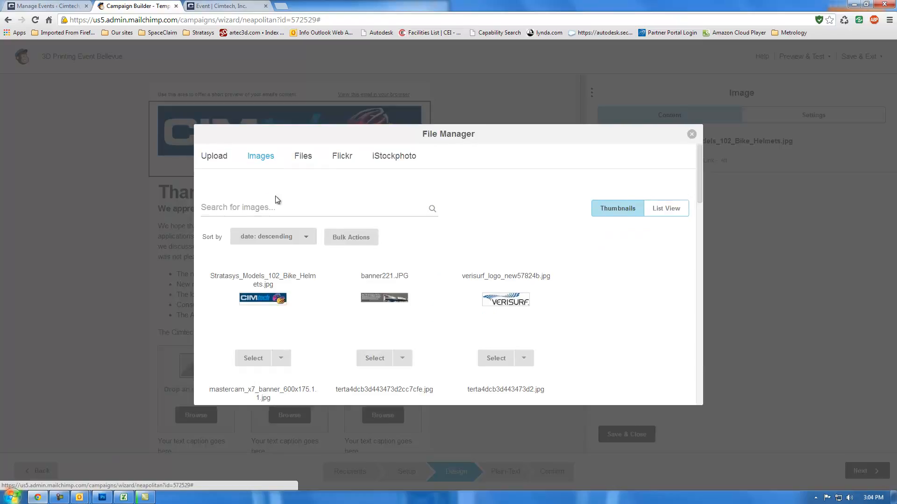
{"action": "scroll", "coordinate": [416, 288], "scroll_direction": "down", "scroll_amount": 9}
{"action": "scroll", "coordinate": [415, 289], "scroll_direction": "down", "scroll_amount": 8}
{"action": "scroll", "coordinate": [416, 288], "scroll_direction": "up", "scroll_amount": 6}
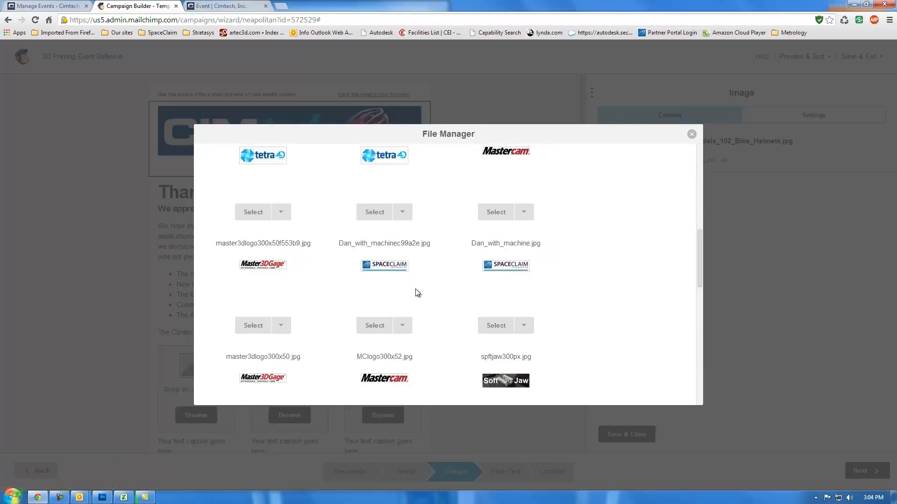
{"action": "scroll", "coordinate": [416, 289], "scroll_direction": "up", "scroll_amount": 10}
Step: View the option to upload a banner image from the computer, then close the File Manager without choosing a file
{"action": "left_click", "coordinate": [212, 159]}
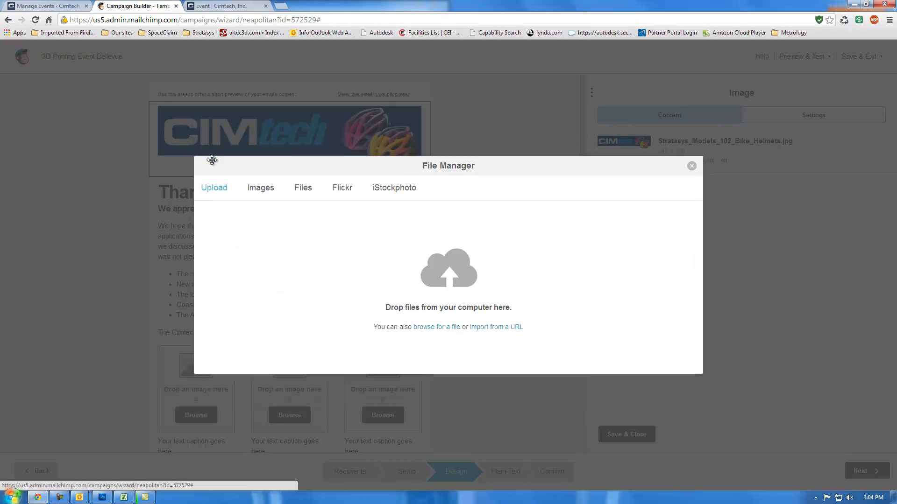
{"action": "left_click", "coordinate": [439, 330]}
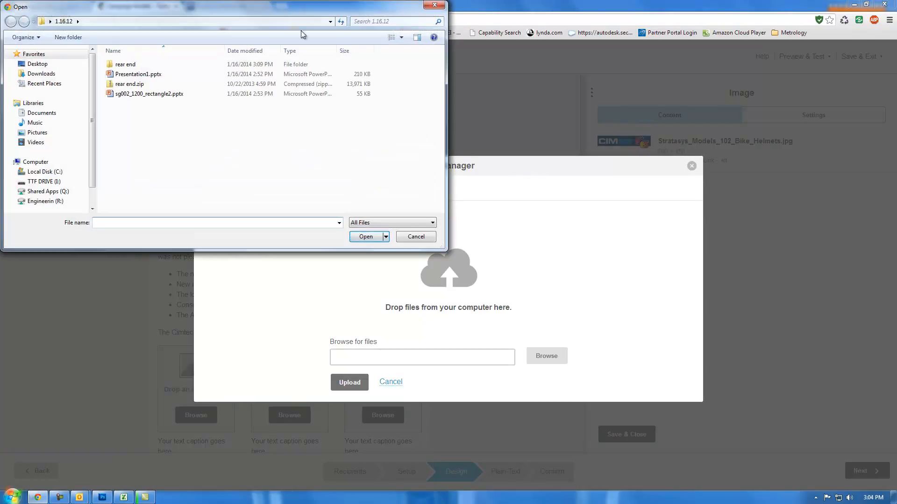
{"action": "left_click", "coordinate": [435, 5]}
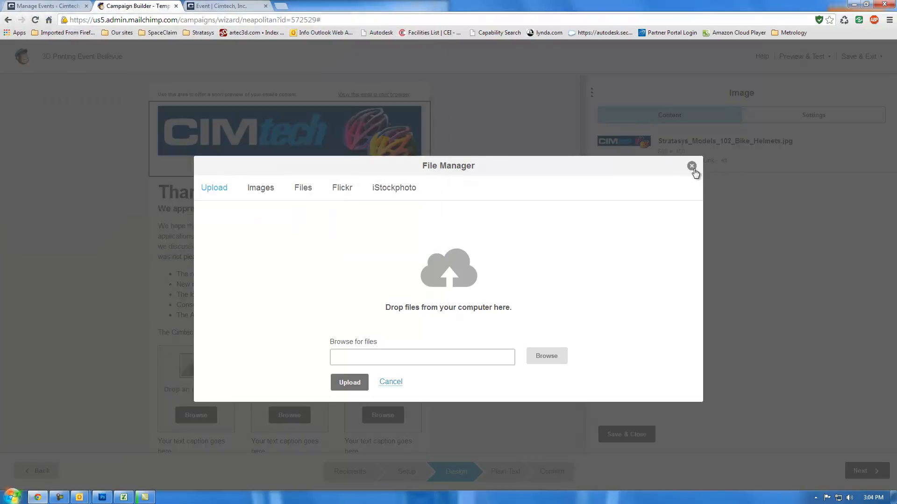
{"action": "left_click", "coordinate": [692, 166]}
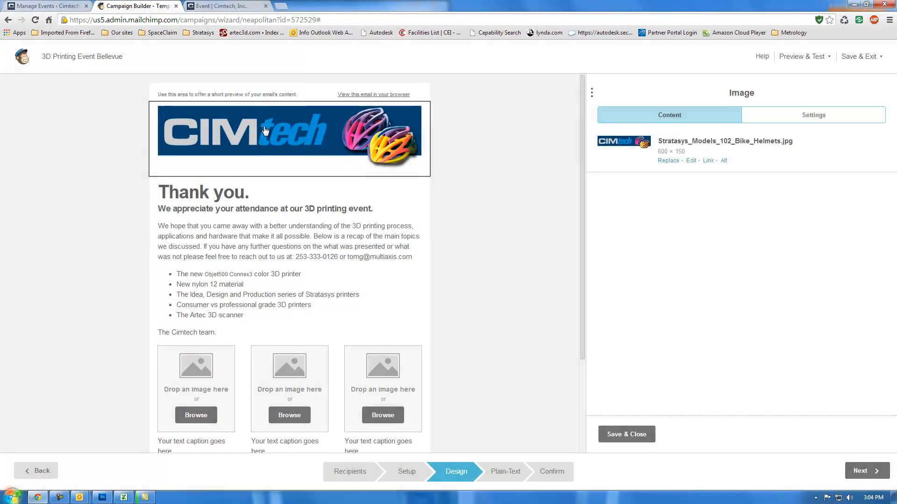
Step: Open the "Thank you." text block in the editor, highlight part of its text and review the image captions and footer below it
{"action": "left_click", "coordinate": [277, 253]}
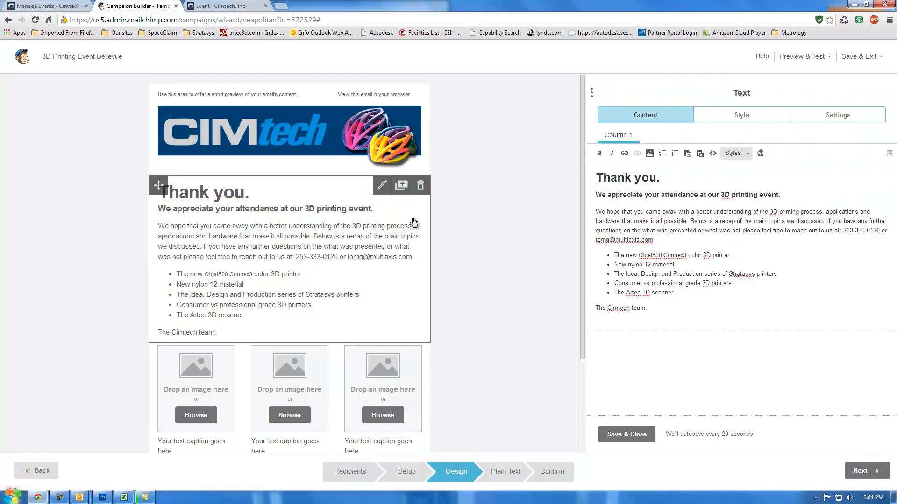
{"action": "left_click", "coordinate": [651, 264]}
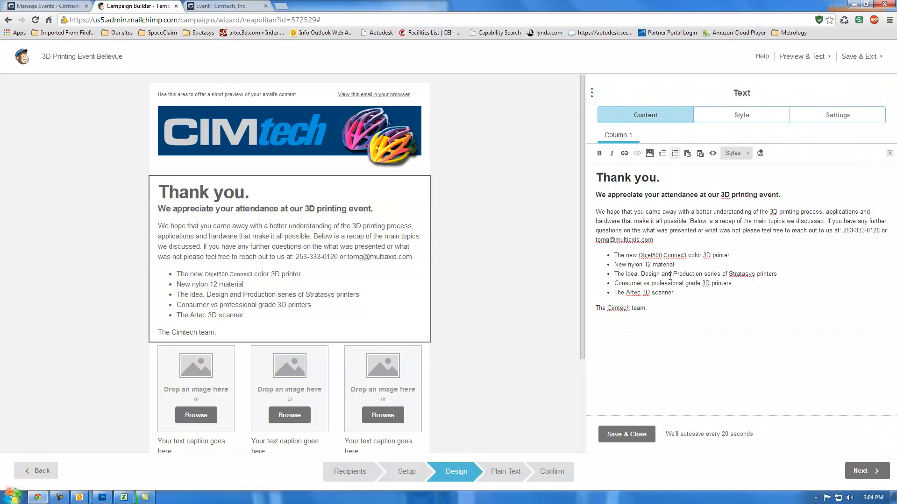
{"action": "left_click_drag", "start_coordinate": [669, 274], "coordinate": [597, 187]}
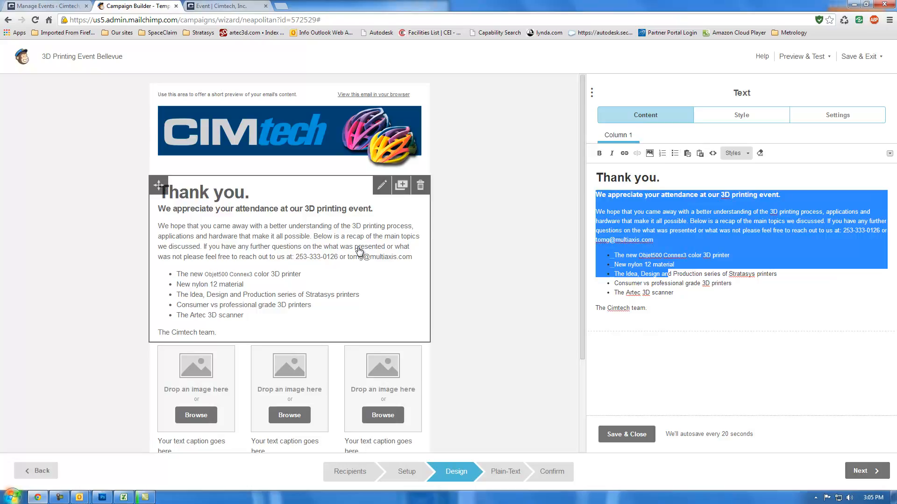
{"action": "scroll", "coordinate": [373, 254], "scroll_direction": "down", "scroll_amount": 2}
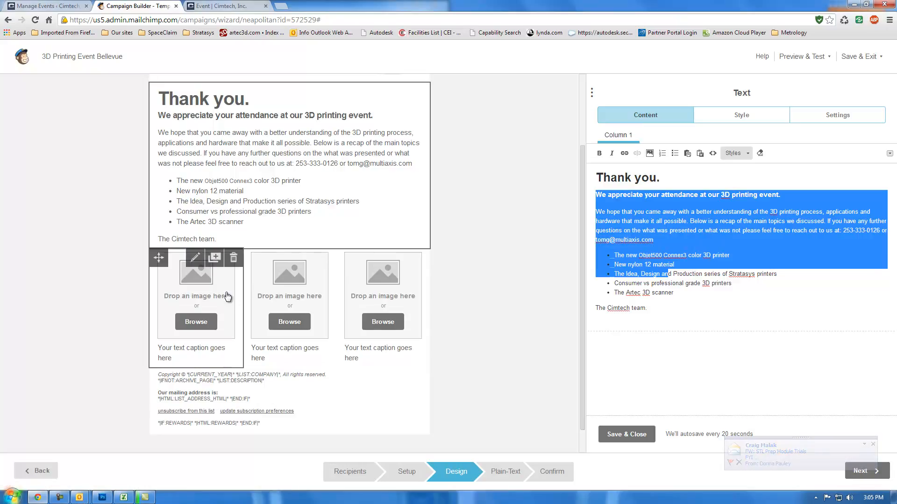
{"action": "scroll", "coordinate": [280, 231], "scroll_direction": "up", "scroll_amount": 2}
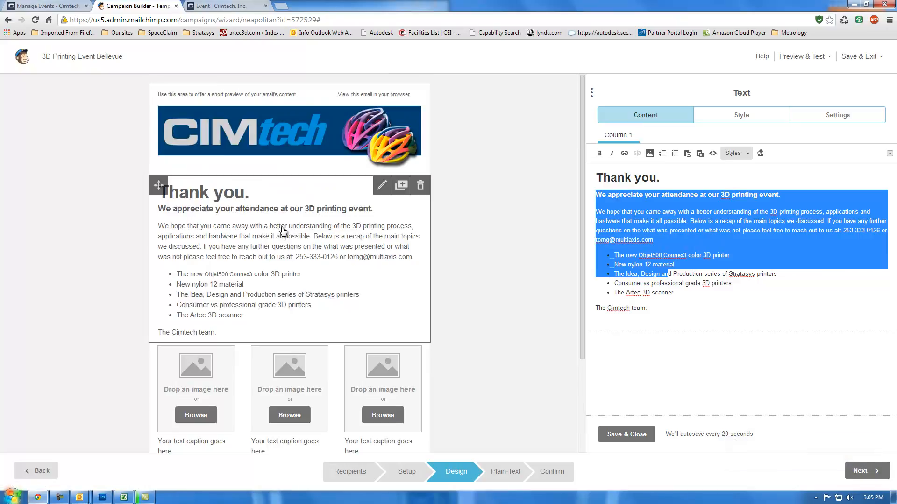
Step: Return to the campaigns list, open the Cimtech: Rescources from our Mastercam X7 Rollout draft and review its email content
{"action": "left_click", "coordinate": [9, 21]}
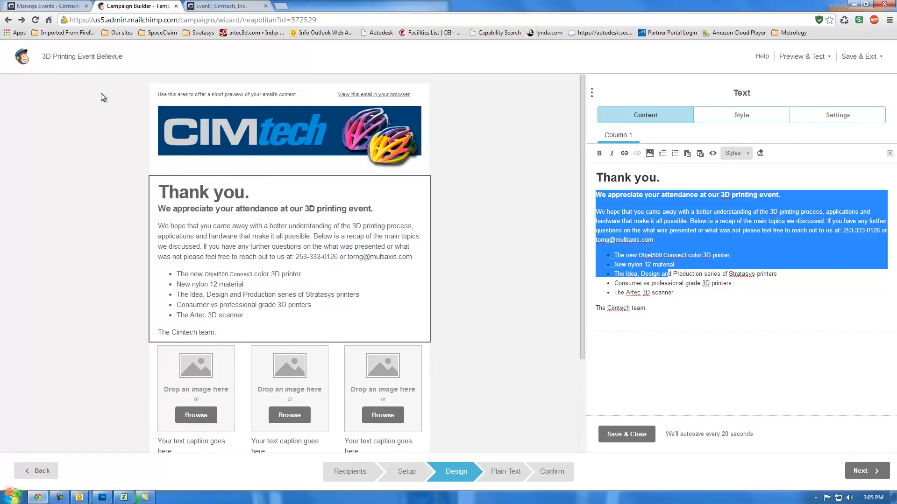
{"action": "left_click", "coordinate": [7, 21]}
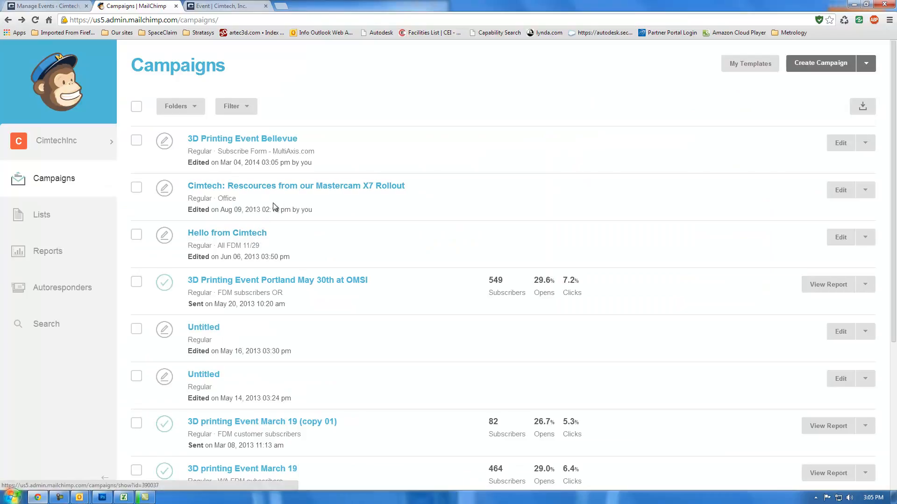
{"action": "left_click", "coordinate": [286, 186]}
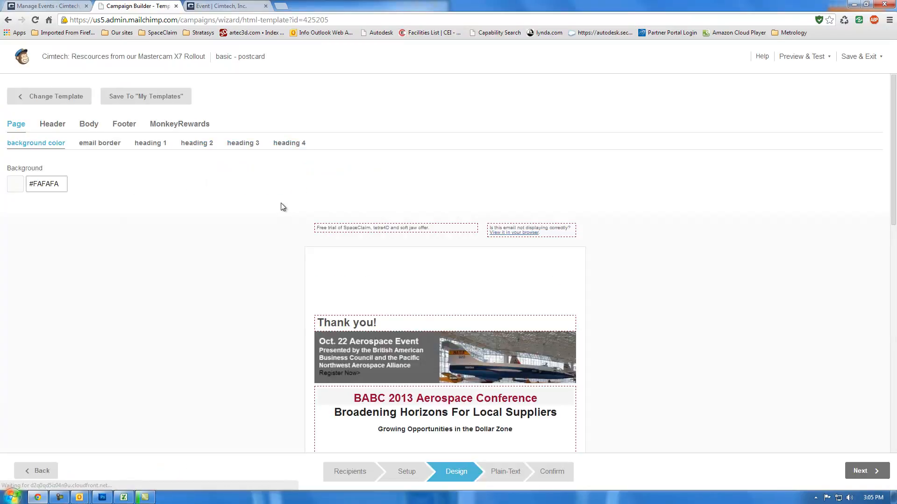
{"action": "scroll", "coordinate": [313, 253], "scroll_direction": "down", "scroll_amount": 1}
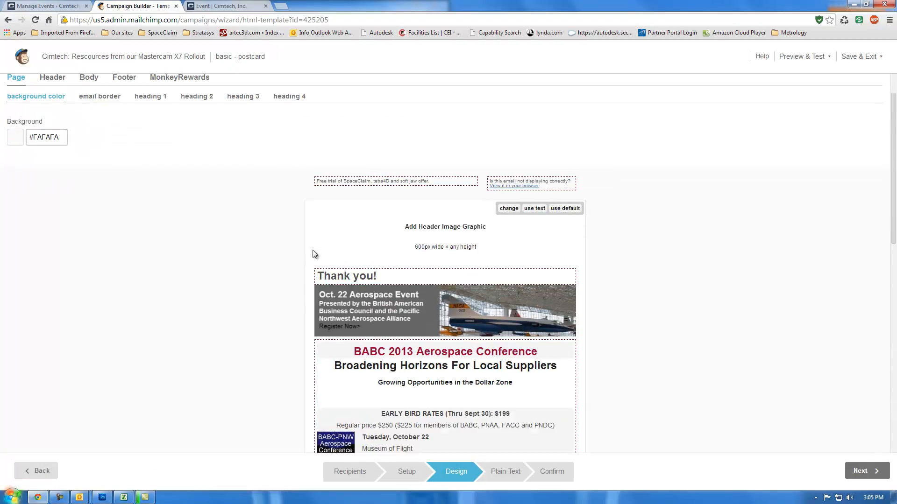
{"action": "scroll", "coordinate": [308, 243], "scroll_direction": "down", "scroll_amount": 3}
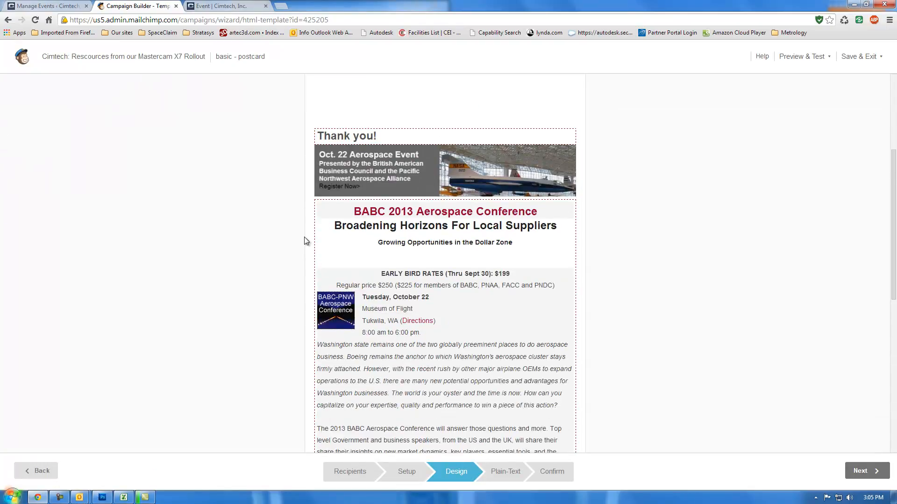
{"action": "scroll", "coordinate": [304, 241], "scroll_direction": "down", "scroll_amount": 1}
{"action": "scroll", "coordinate": [305, 237], "scroll_direction": "down", "scroll_amount": 4}
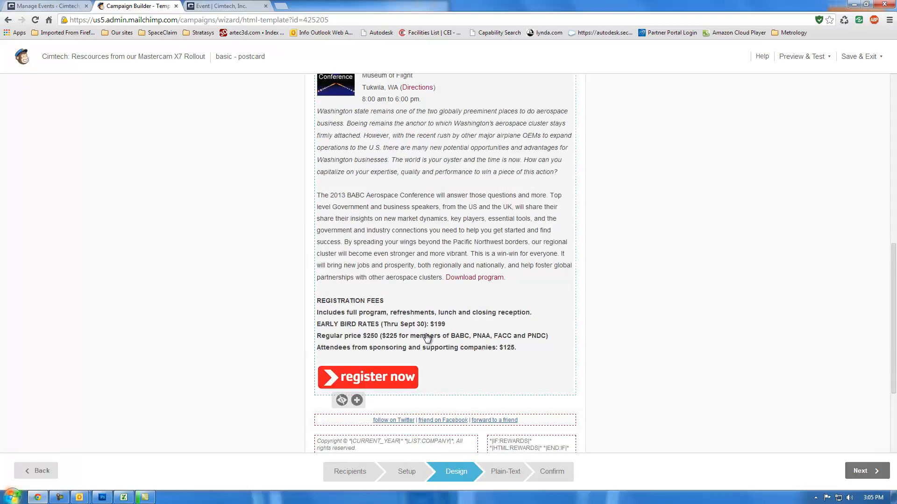
{"action": "scroll", "coordinate": [466, 339], "scroll_direction": "up", "scroll_amount": 2}
{"action": "scroll", "coordinate": [466, 339], "scroll_direction": "up", "scroll_amount": 2}
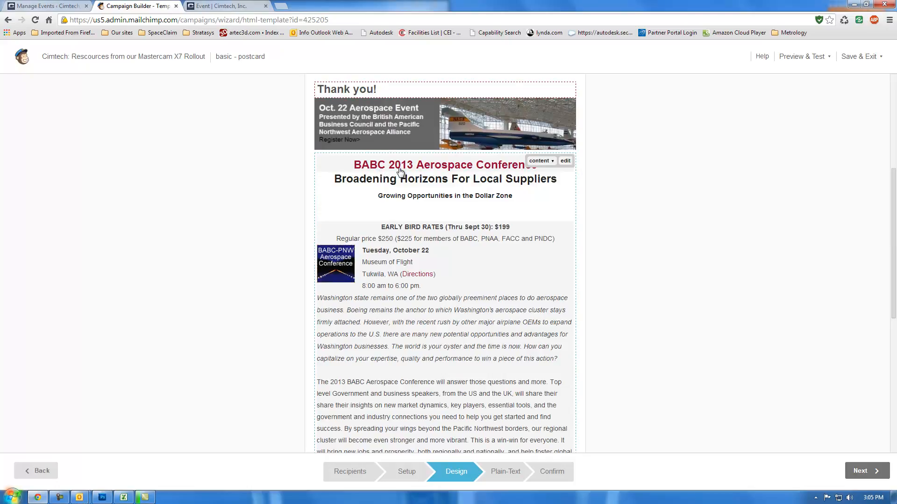
{"action": "scroll", "coordinate": [532, 260], "scroll_direction": "down", "scroll_amount": 3}
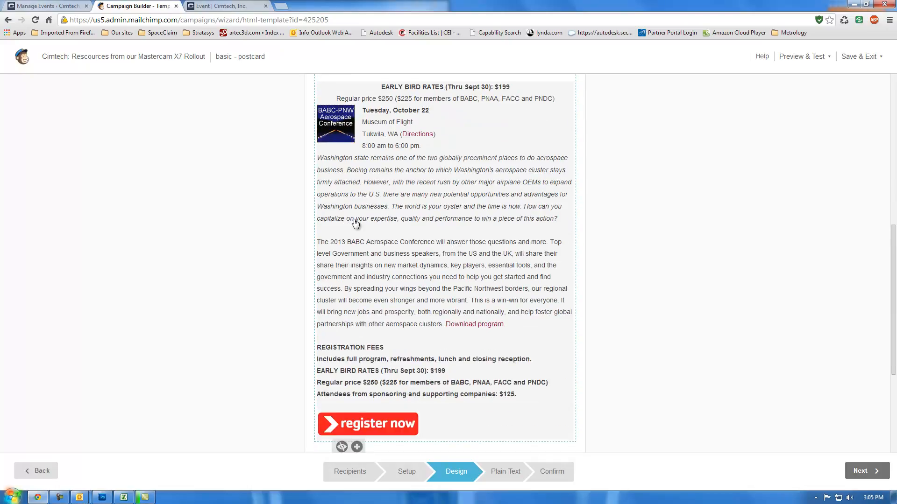
{"action": "scroll", "coordinate": [353, 224], "scroll_direction": "up", "scroll_amount": 4}
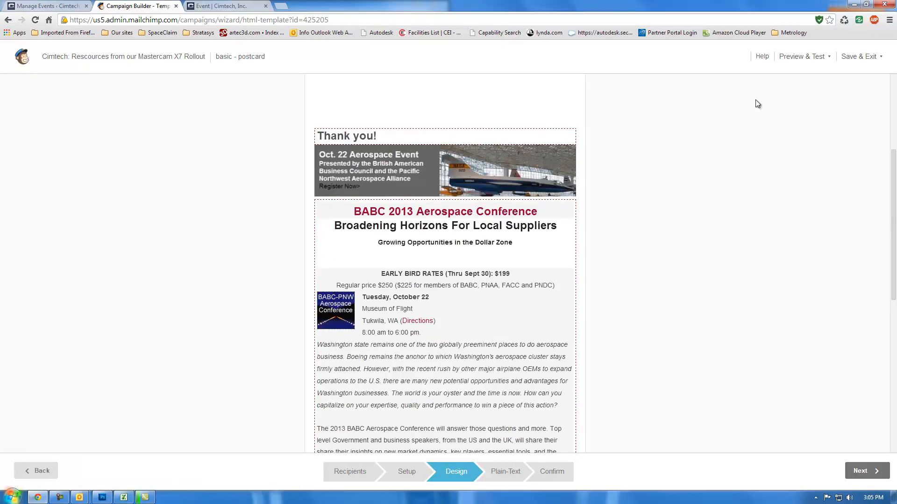
Step: Set the Hello from Cimtech draft to send to the entire Office list and advance through setup to the design stage
{"action": "left_click", "coordinate": [8, 20]}
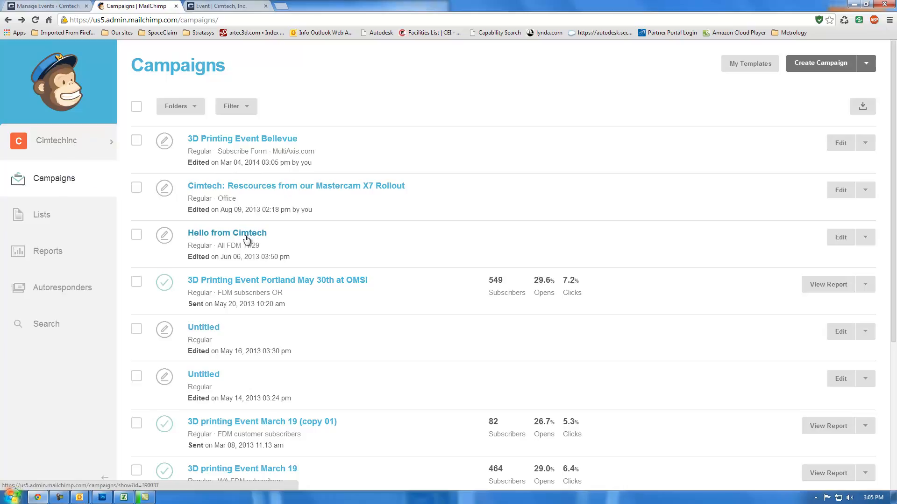
{"action": "left_click", "coordinate": [228, 233]}
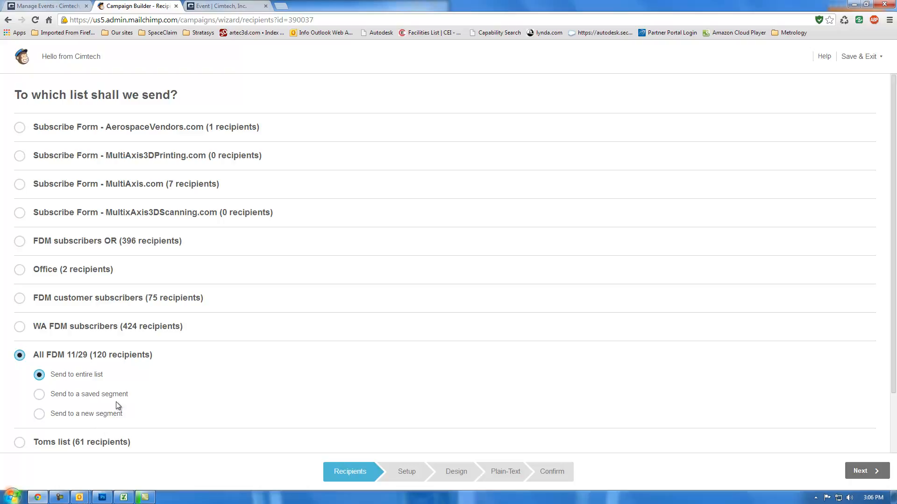
{"action": "left_click", "coordinate": [19, 270]}
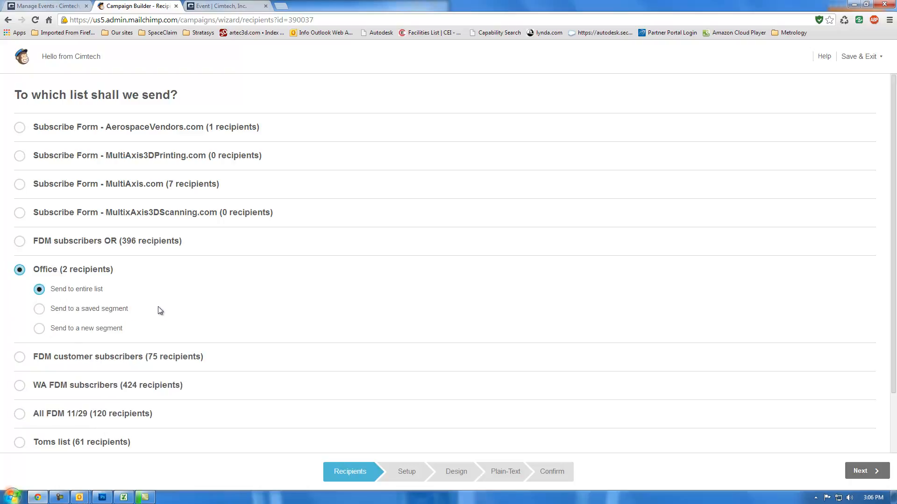
{"action": "left_click", "coordinate": [859, 471]}
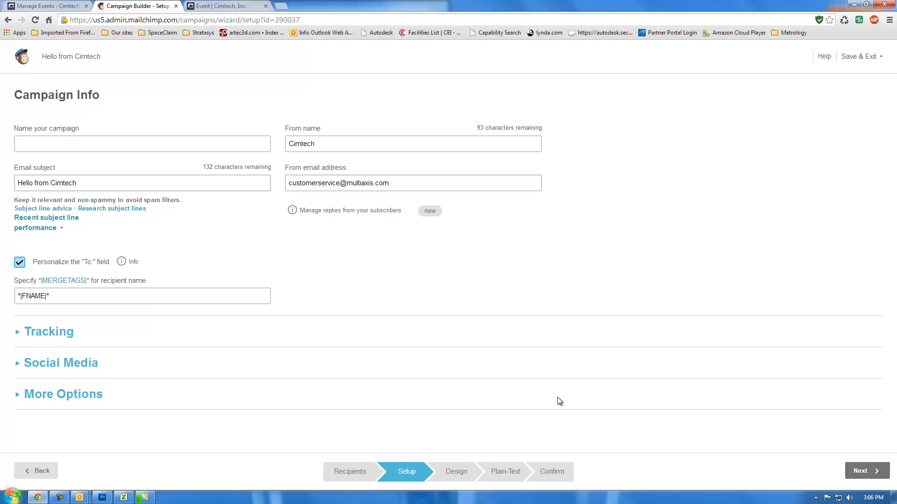
{"action": "left_click", "coordinate": [851, 470]}
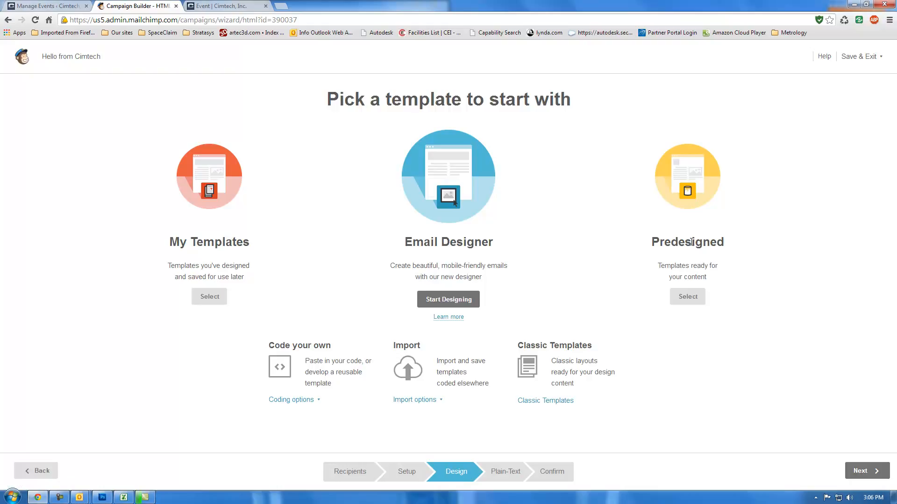
Step: Browse the predesigned templates and their categories, then return to the design options
{"action": "left_click", "coordinate": [690, 301]}
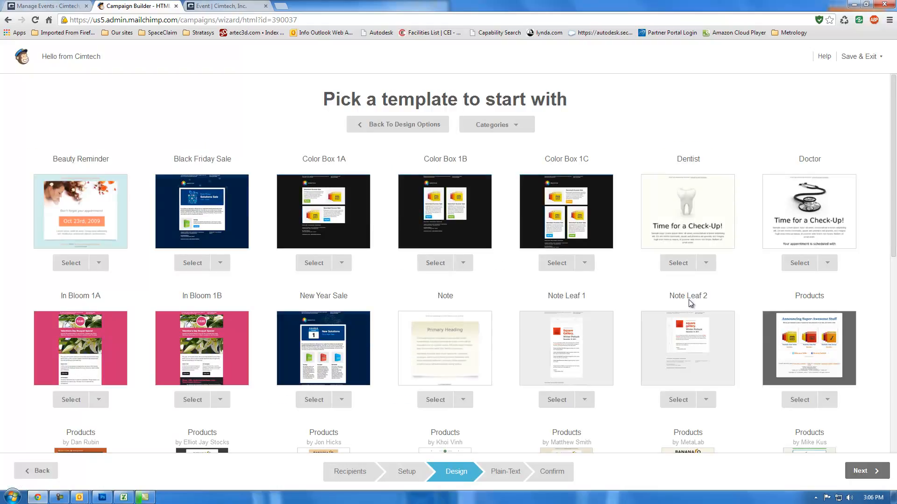
{"action": "scroll", "coordinate": [621, 295], "scroll_direction": "down", "scroll_amount": 9}
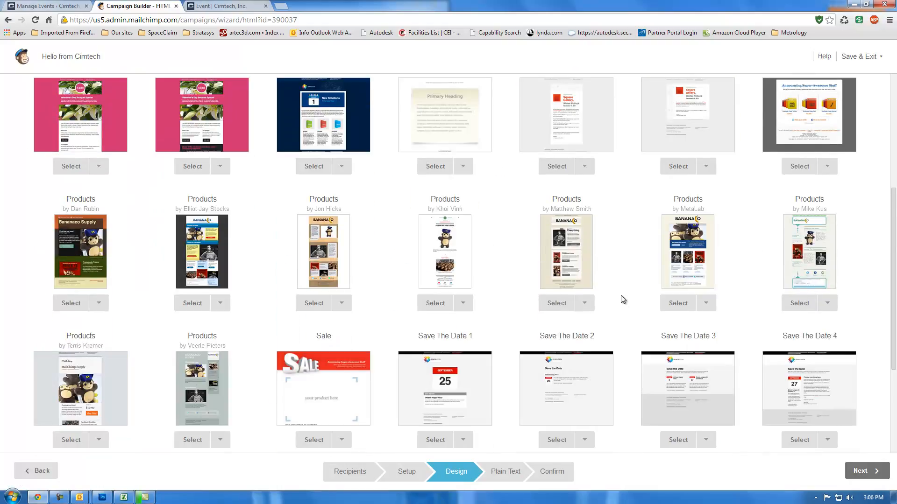
{"action": "scroll", "coordinate": [620, 295], "scroll_direction": "up", "scroll_amount": 9}
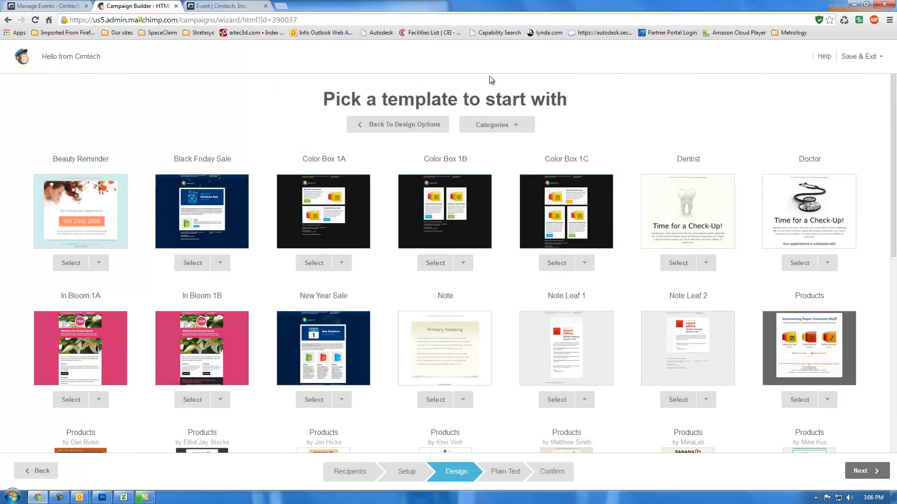
{"action": "left_click", "coordinate": [497, 124]}
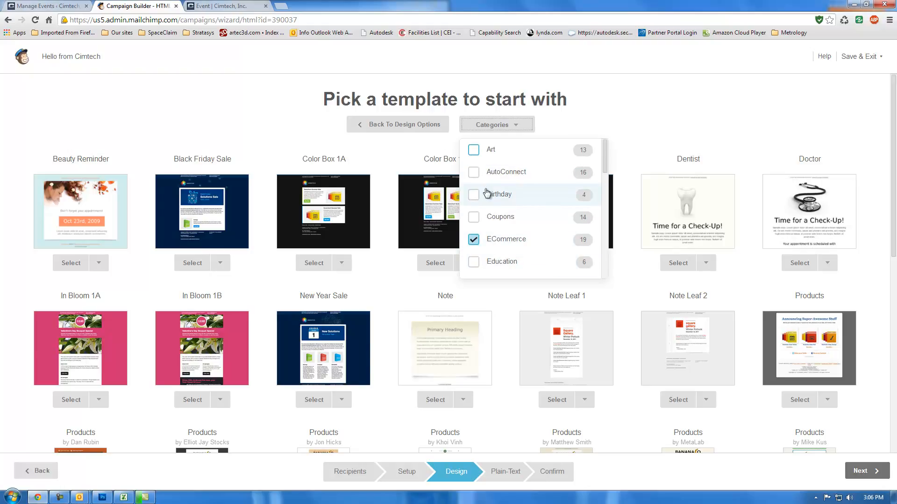
{"action": "left_click", "coordinate": [410, 127]}
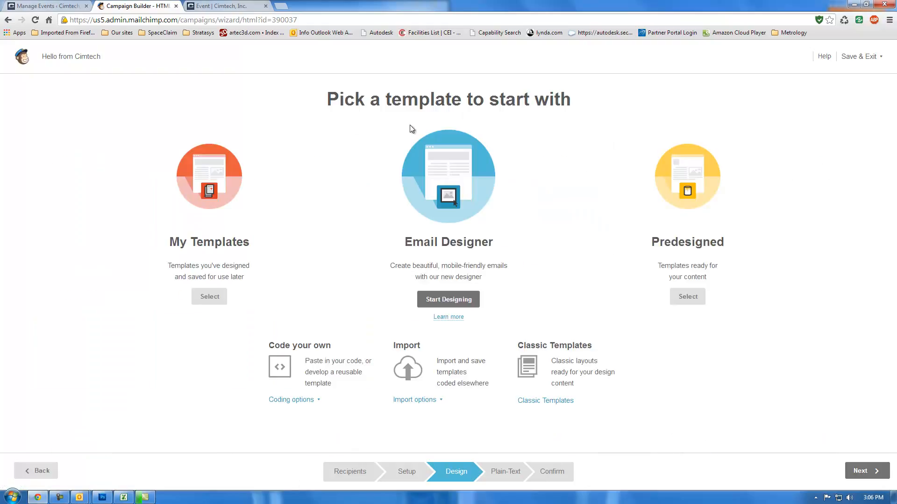
Step: Start the Email Designer, open the basic templates and preview the 1 Column - Banded layout
{"action": "left_click", "coordinate": [451, 300]}
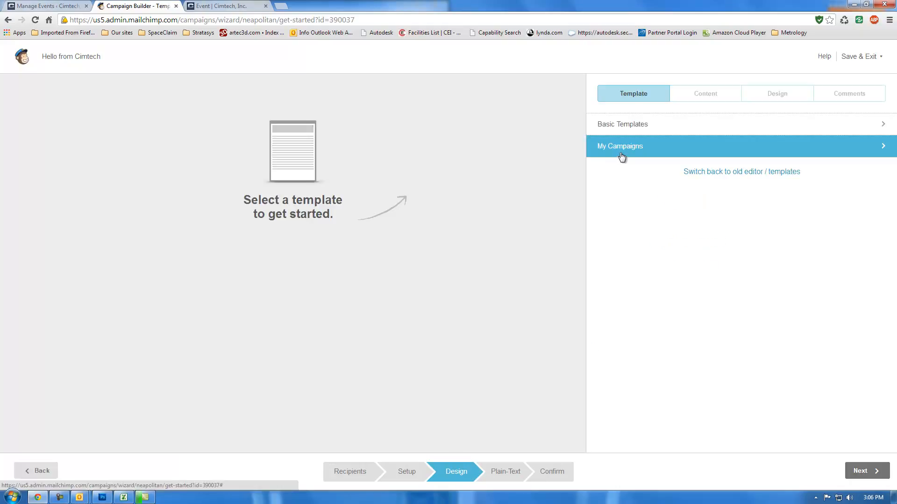
{"action": "left_click", "coordinate": [647, 125]}
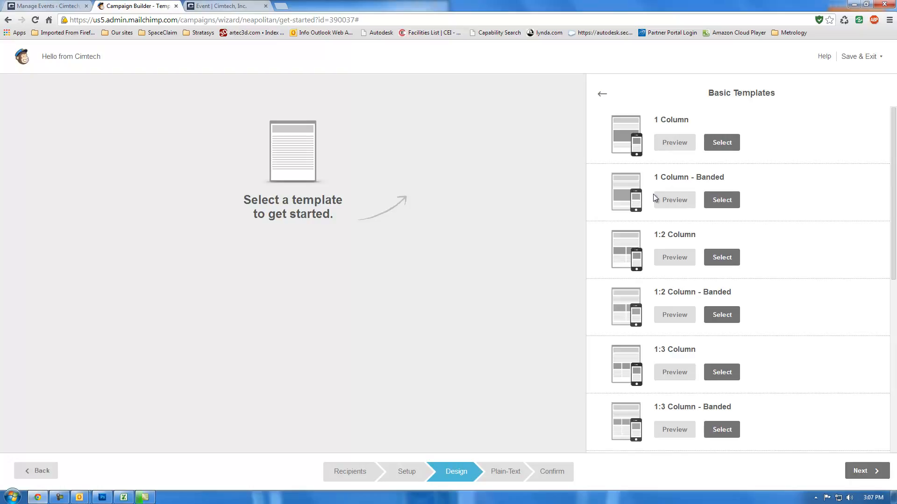
{"action": "left_click", "coordinate": [679, 200]}
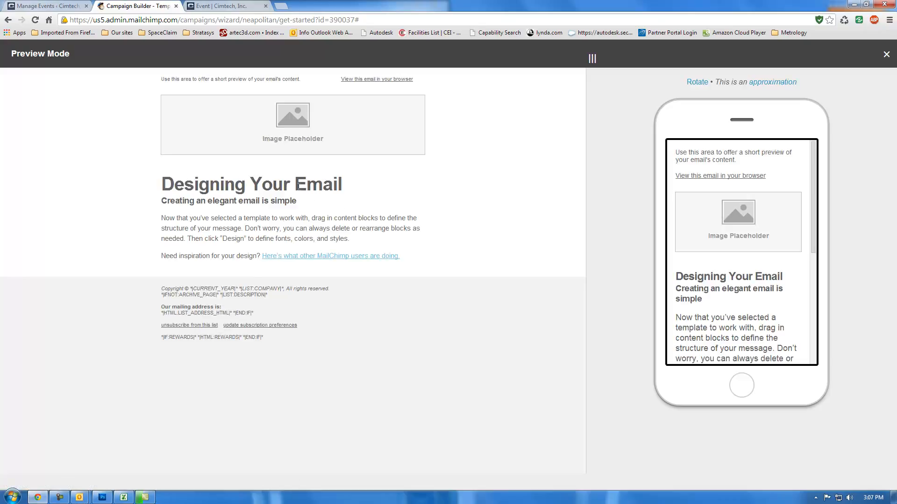
{"action": "left_click", "coordinate": [8, 20]}
{"action": "left_click", "coordinate": [885, 55]}
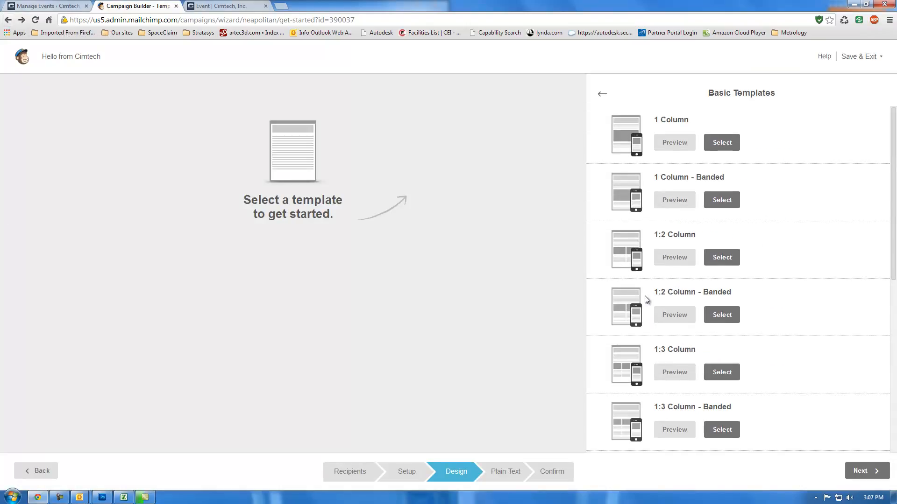
Step: Preview the 1:3 Column - Banded basic template and close the preview
{"action": "scroll", "coordinate": [647, 300], "scroll_direction": "down", "scroll_amount": 2}
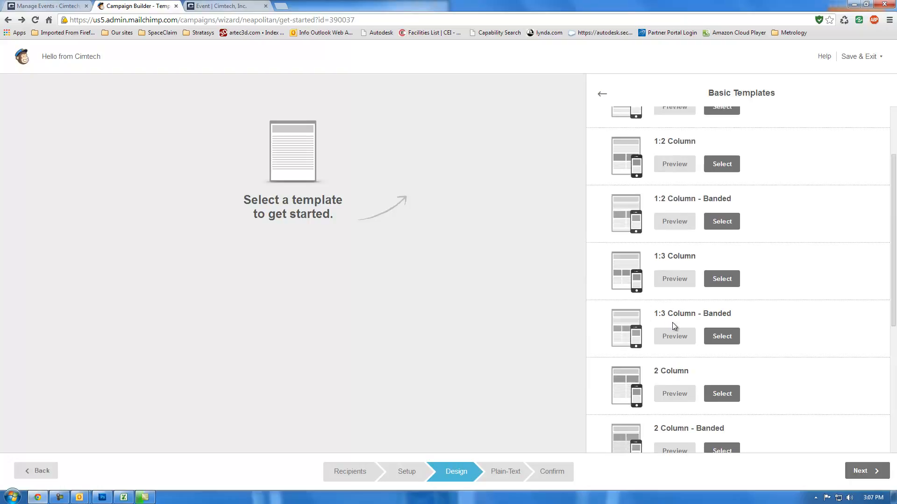
{"action": "left_click", "coordinate": [677, 340]}
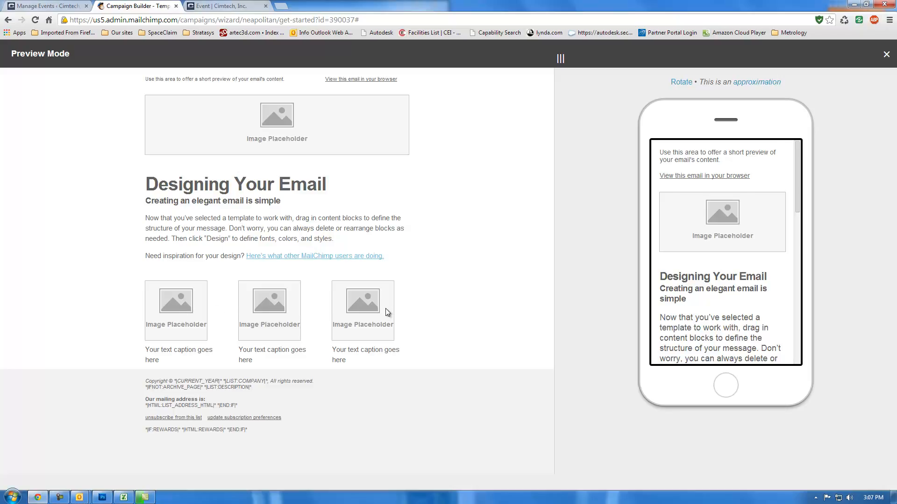
{"action": "left_click", "coordinate": [12, 22]}
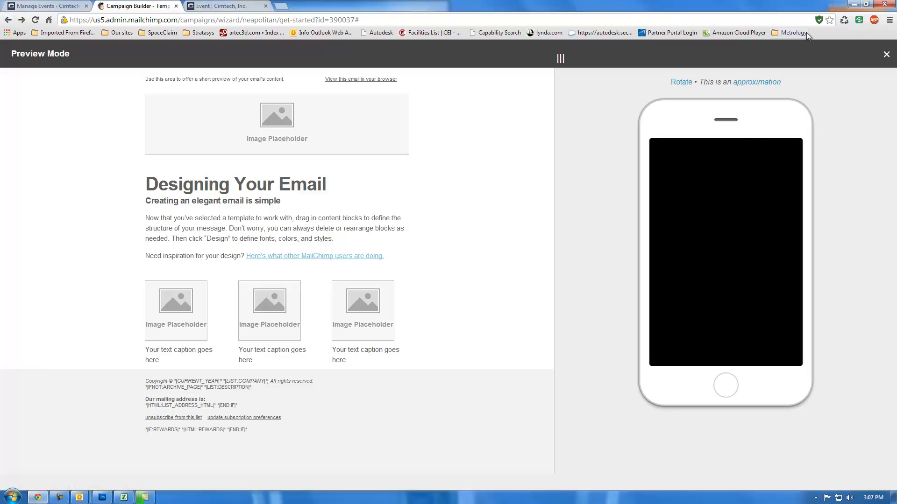
{"action": "left_click", "coordinate": [886, 54]}
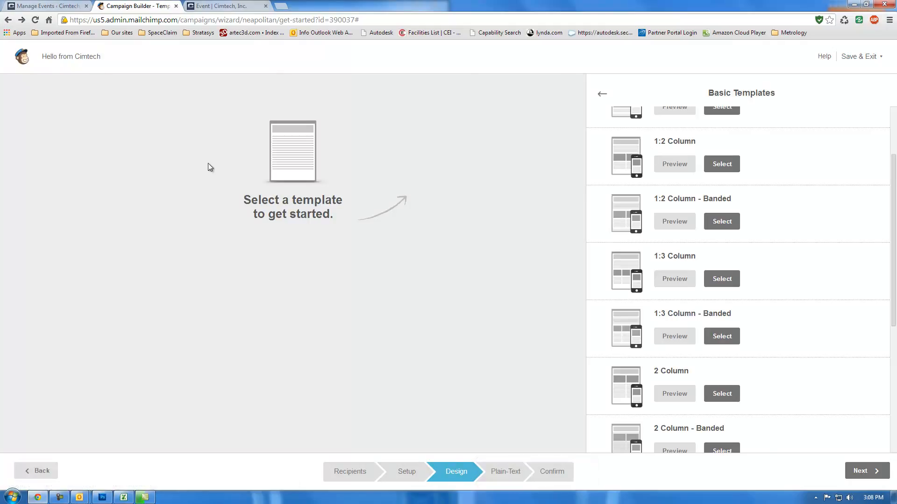
Step: Go back to the design options, browse the predesigned templates and select the Save The Date 4 template
{"action": "left_click", "coordinate": [37, 465]}
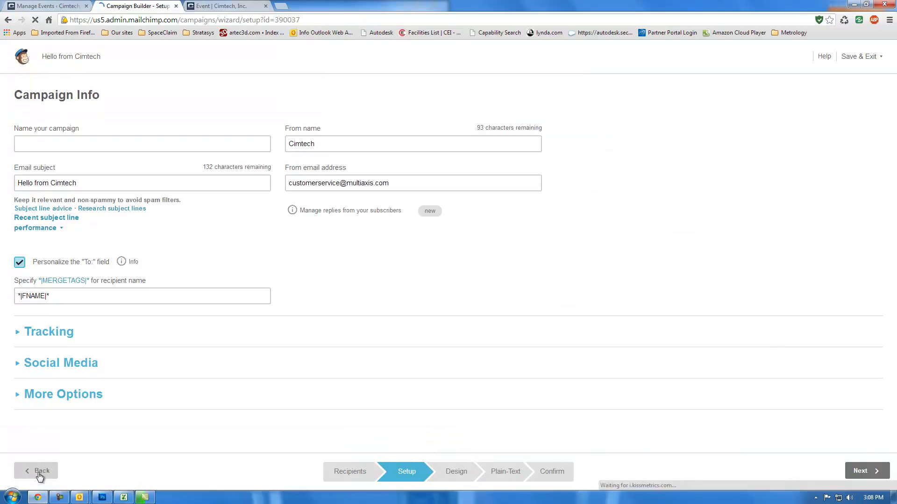
{"action": "left_click", "coordinate": [859, 471]}
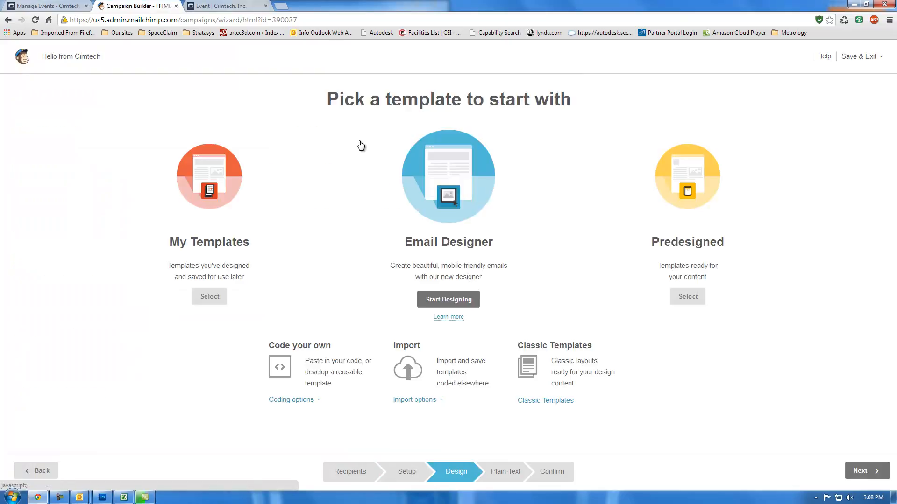
{"action": "left_click", "coordinate": [680, 296]}
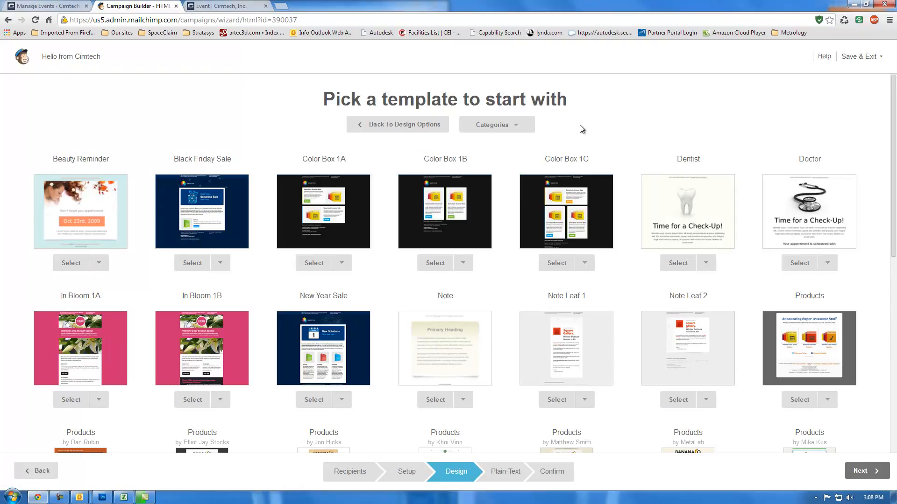
{"action": "left_click", "coordinate": [511, 125]}
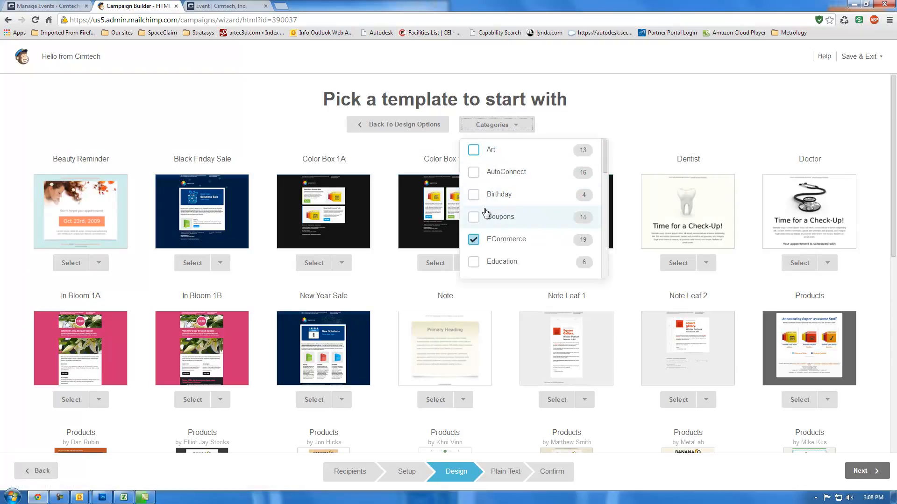
{"action": "left_click", "coordinate": [660, 132]}
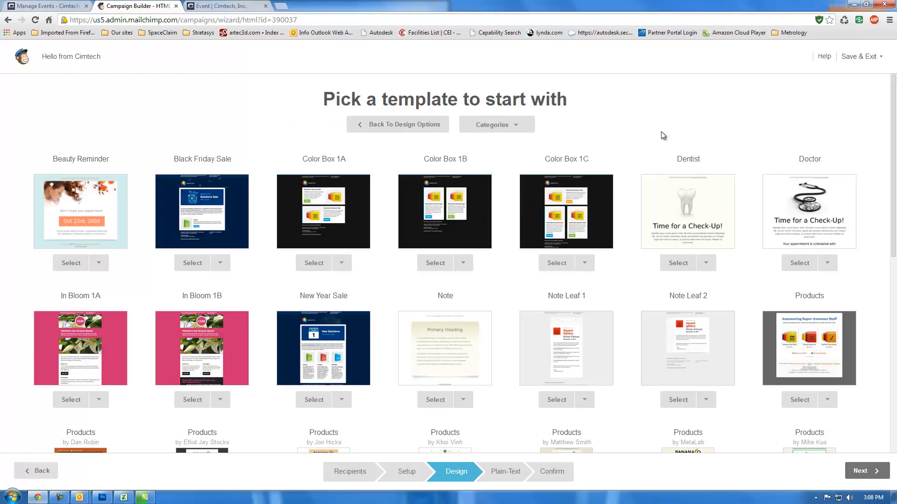
{"action": "scroll", "coordinate": [660, 132], "scroll_direction": "down", "scroll_amount": 5}
{"action": "scroll", "coordinate": [662, 132], "scroll_direction": "down", "scroll_amount": 4}
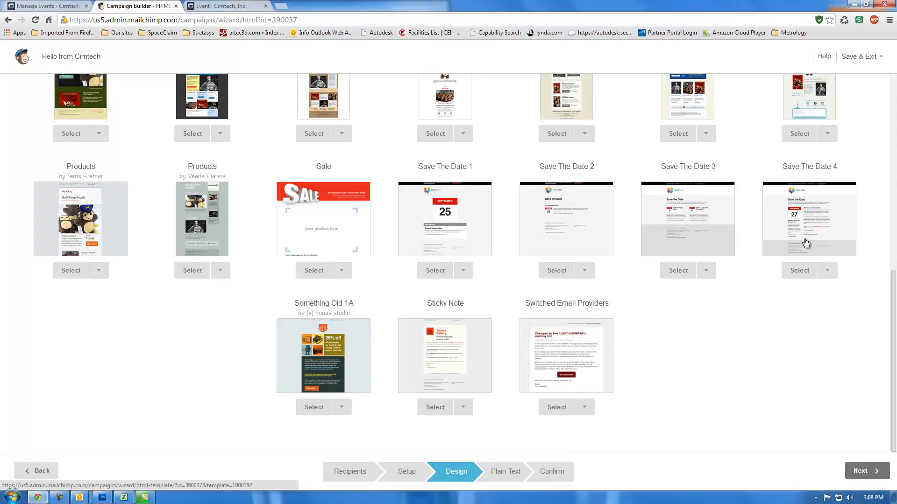
{"action": "left_click", "coordinate": [796, 276]}
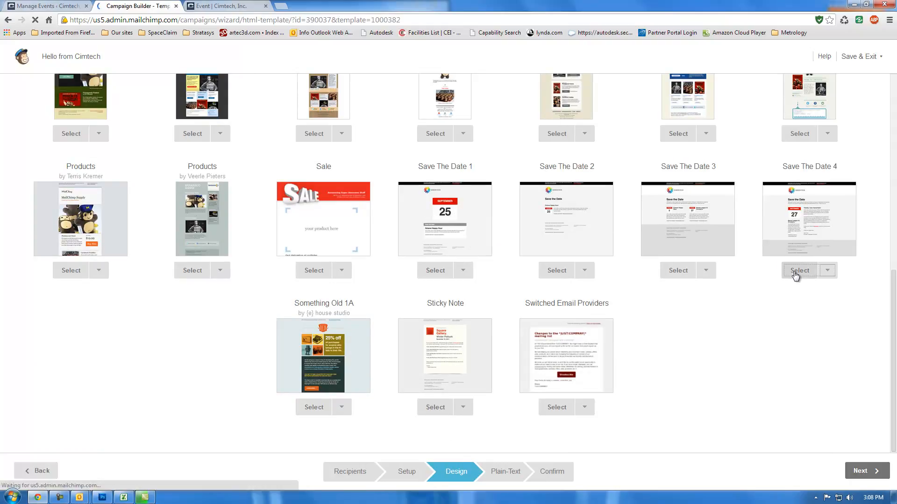
Step: Review the Save The Date 4 layout and its plain-text message, and return to the design stage
{"action": "scroll", "coordinate": [530, 299], "scroll_direction": "down", "scroll_amount": 5}
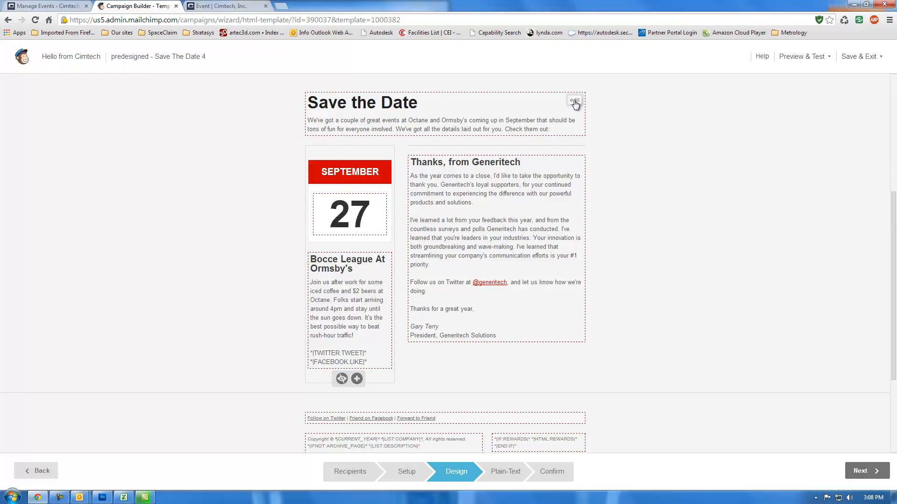
{"action": "scroll", "coordinate": [382, 112], "scroll_direction": "up", "scroll_amount": 2}
{"action": "scroll", "coordinate": [382, 110], "scroll_direction": "down", "scroll_amount": 2}
{"action": "scroll", "coordinate": [383, 114], "scroll_direction": "up", "scroll_amount": 3}
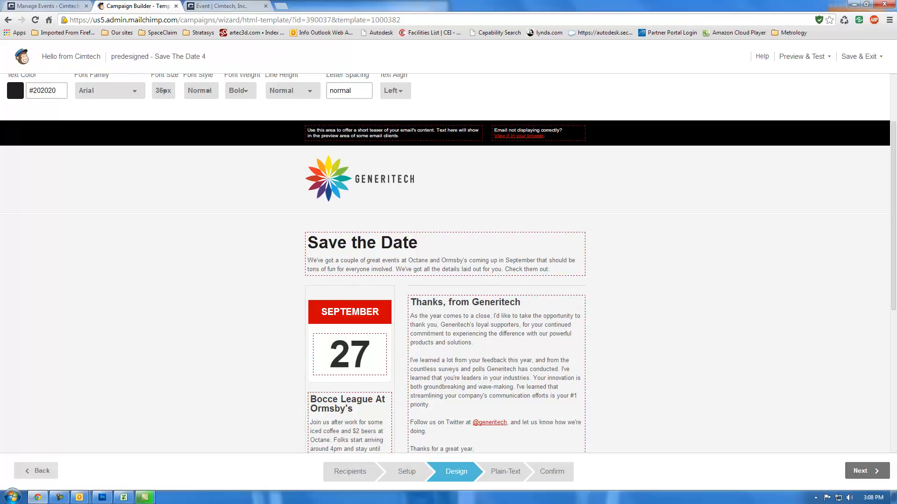
{"action": "left_click", "coordinate": [861, 471]}
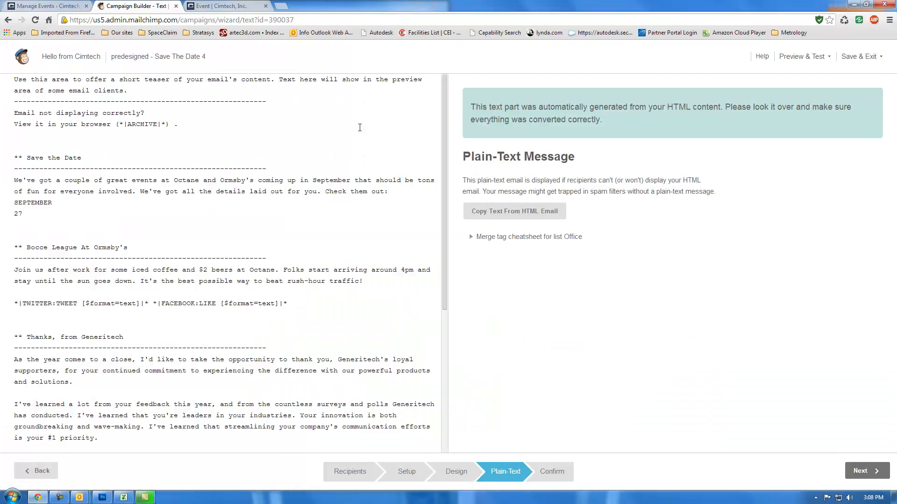
{"action": "left_click", "coordinate": [147, 140]}
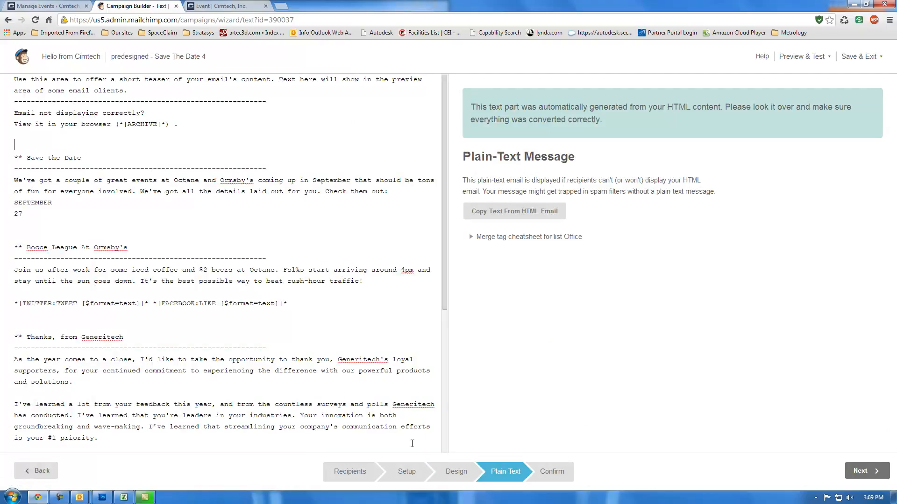
{"action": "left_click", "coordinate": [454, 470]}
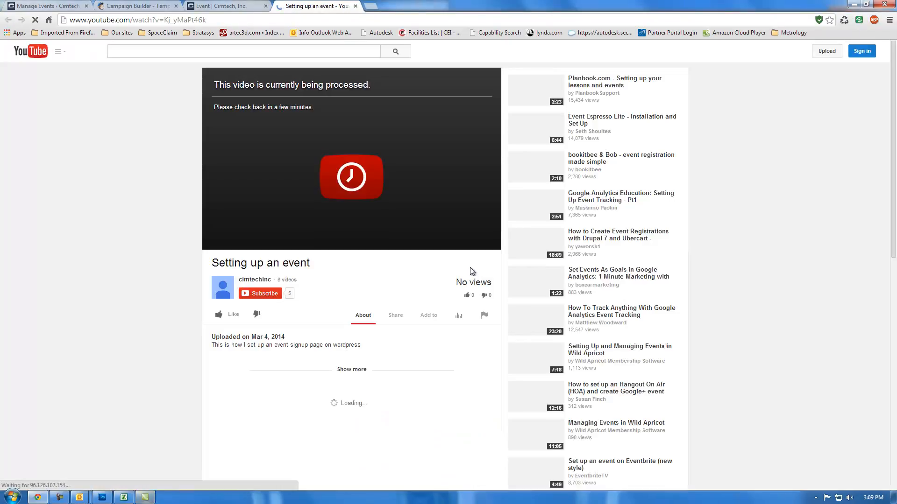
Step: Look at the Cimtech event page and return to the campaign builder
{"action": "left_click", "coordinate": [59, 499]}
{"action": "left_click", "coordinate": [216, 6]}
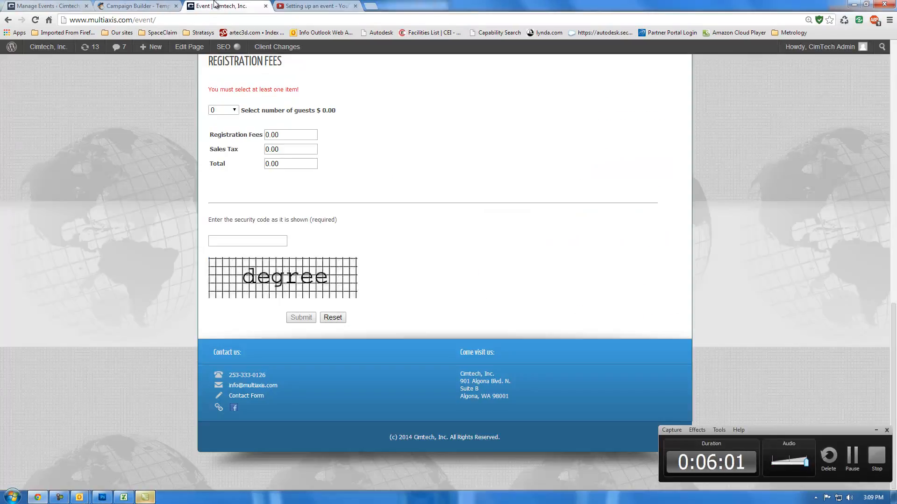
{"action": "left_click", "coordinate": [159, 5]}
{"action": "scroll", "coordinate": [371, 273], "scroll_direction": "down", "scroll_amount": 2}
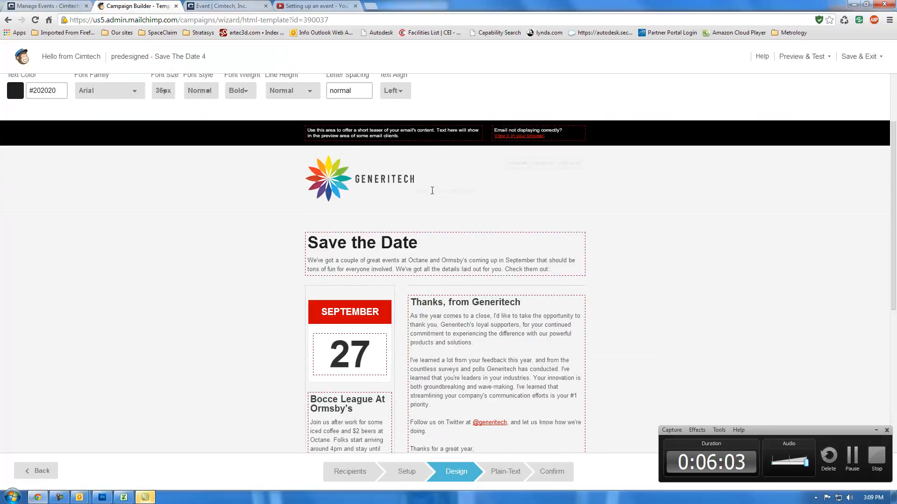
{"action": "left_click", "coordinate": [520, 164]}
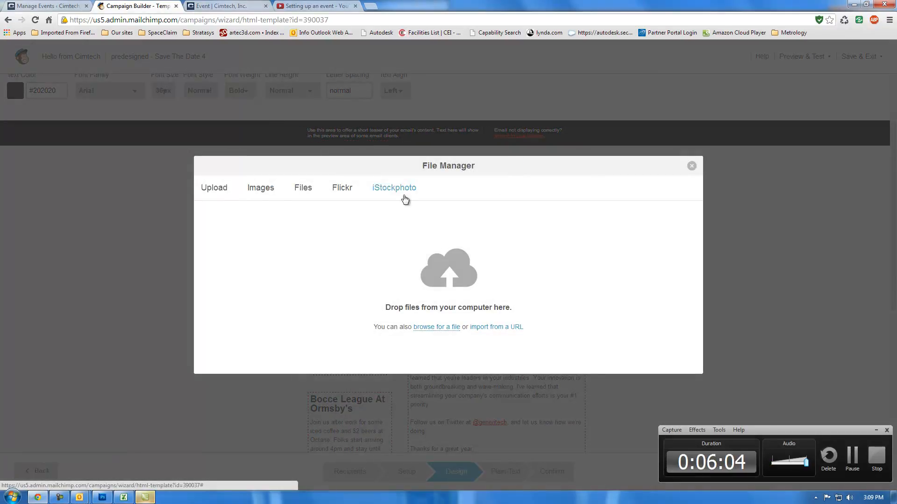
{"action": "left_click", "coordinate": [264, 192]}
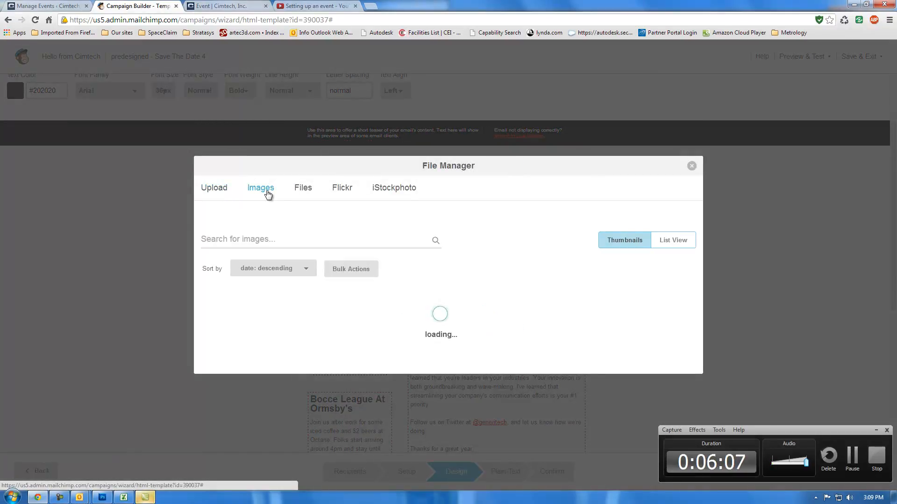
{"action": "left_click", "coordinate": [264, 301]}
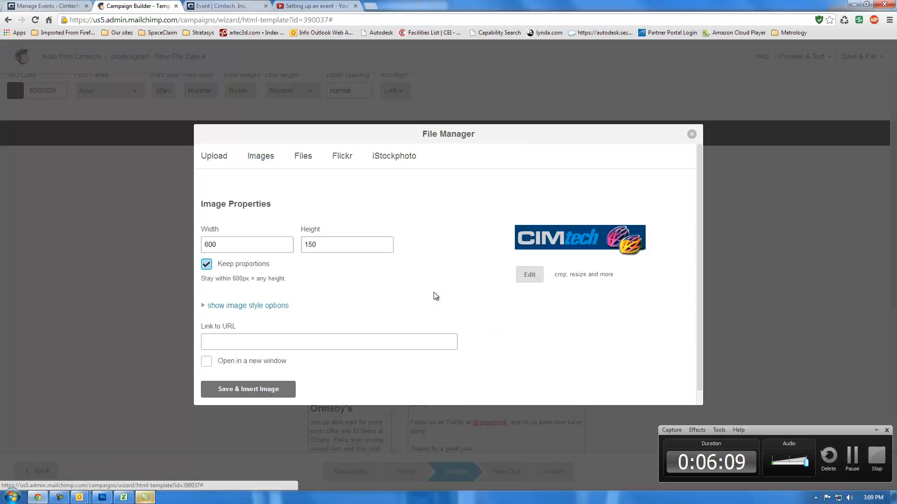
{"action": "left_click", "coordinate": [243, 344]}
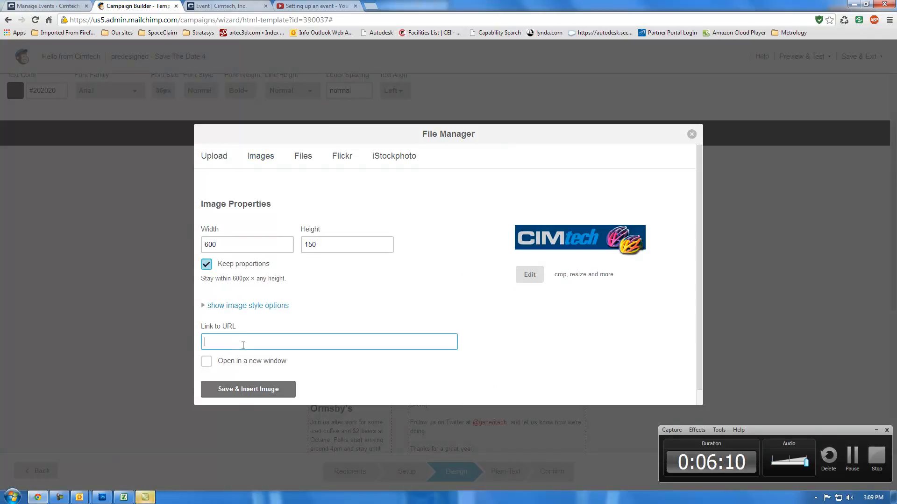
{"action": "type", "text": "www.multiaxis.com"}
{"action": "left_click", "coordinate": [206, 361]}
{"action": "left_click", "coordinate": [262, 390]}
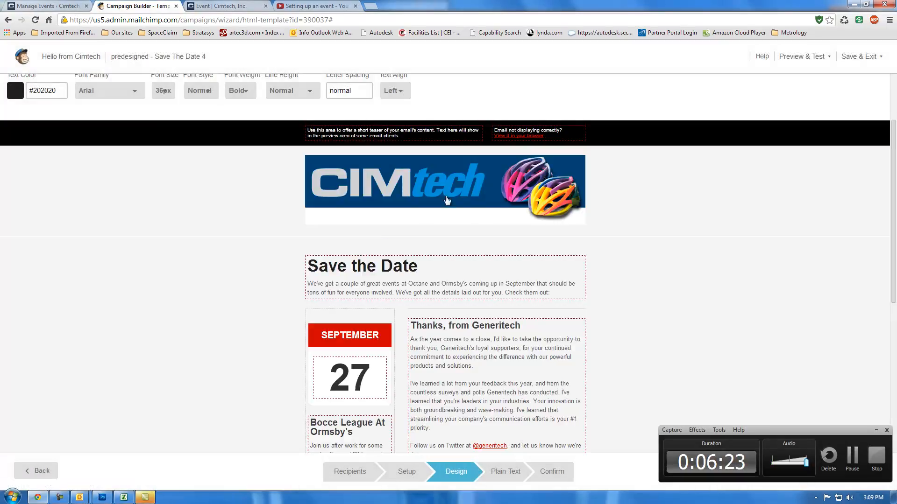
Step: Change the "Save the Date" heading to "Portland 3D Printing Event" and delete the introductory paragraph below it
{"action": "left_click", "coordinate": [403, 282]}
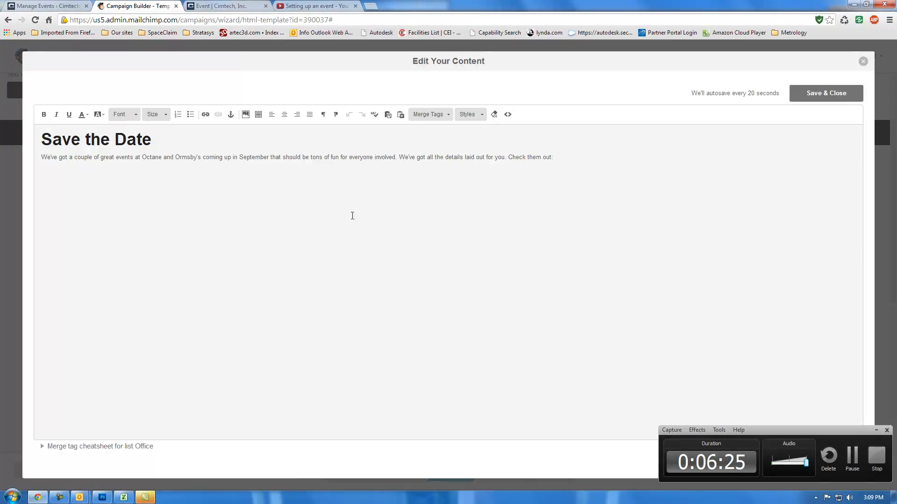
{"action": "left_click_drag", "start_coordinate": [152, 140], "coordinate": [21, 141]}
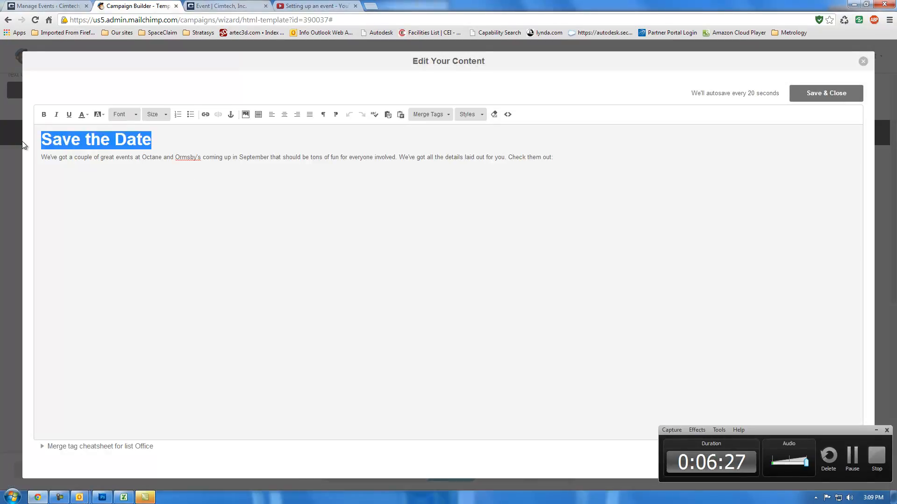
{"action": "type", "text": "Po"}
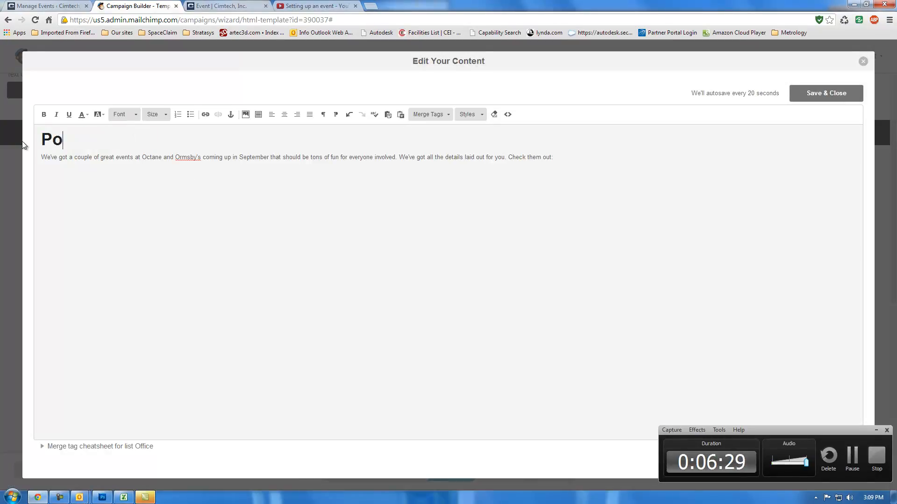
{"action": "type", "text": "rtla"}
{"action": "key", "text": "BackSpace"}
{"action": "type", "text": "land "}
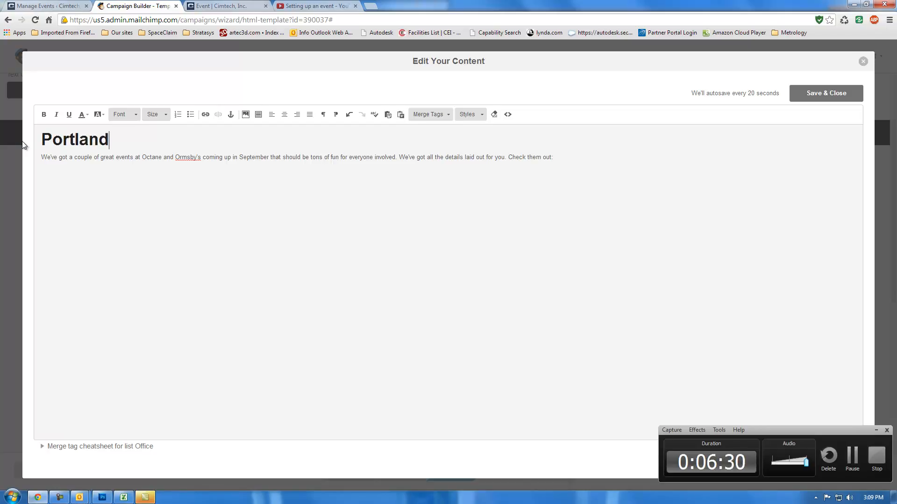
{"action": "type", "text": "3D Printin"}
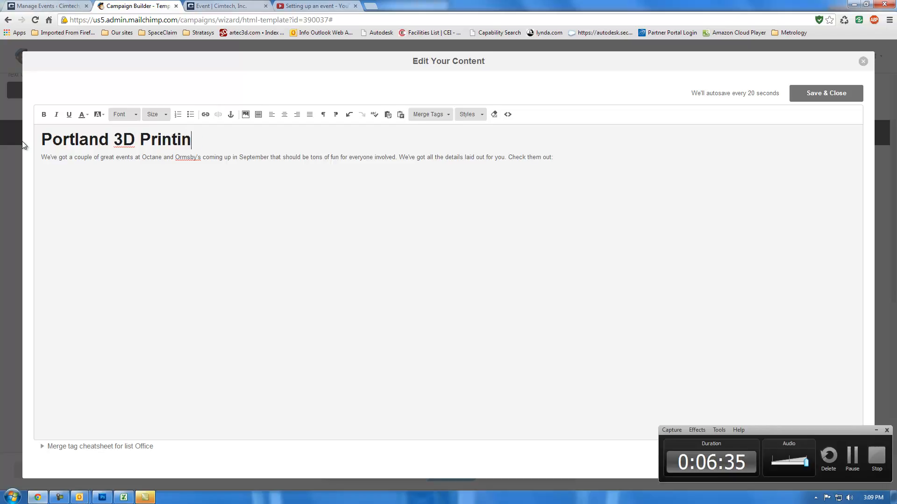
{"action": "type", "text": "g Event"}
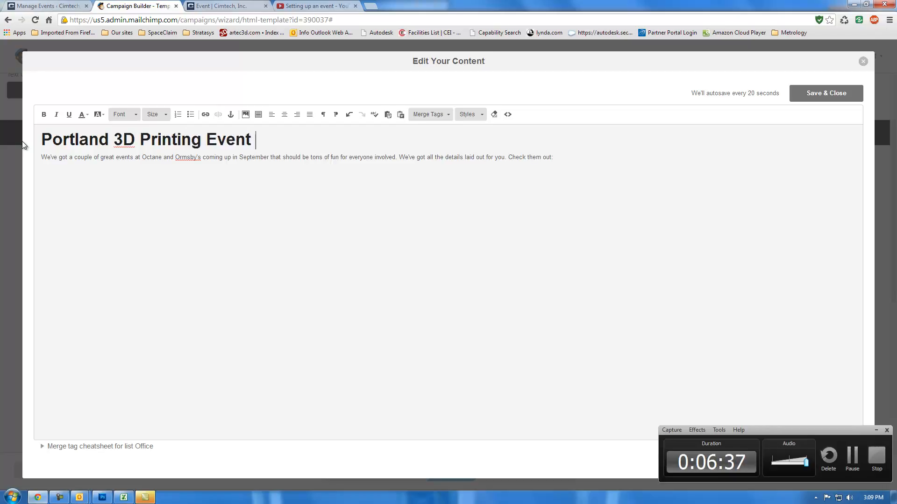
{"action": "left_click_drag", "start_coordinate": [560, 157], "coordinate": [3, 164]}
{"action": "key", "text": "BackSpace"}
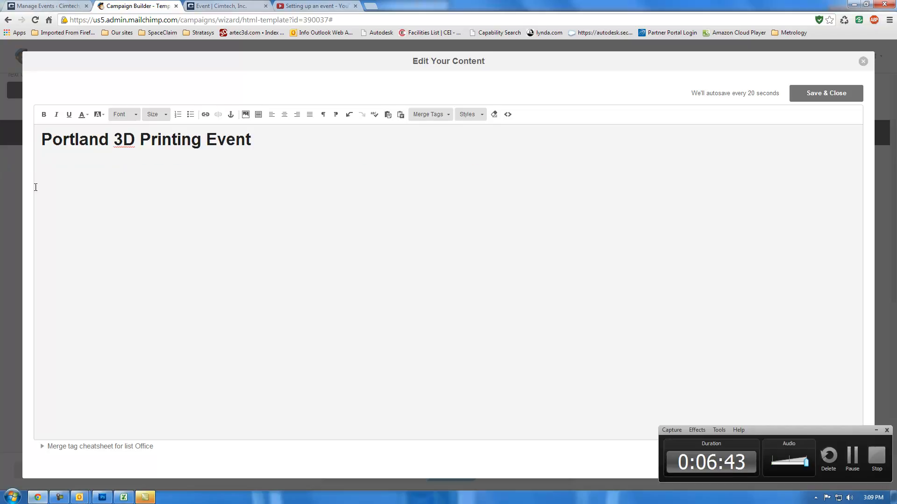
Step: Add the line "April 20th 9am to 11am" below the "Portland 3D Printing Event" heading
{"action": "type", "text": "April 20th"}
{"action": "key", "text": "BackSpace"}
{"action": "type", "text": "to 11am"}
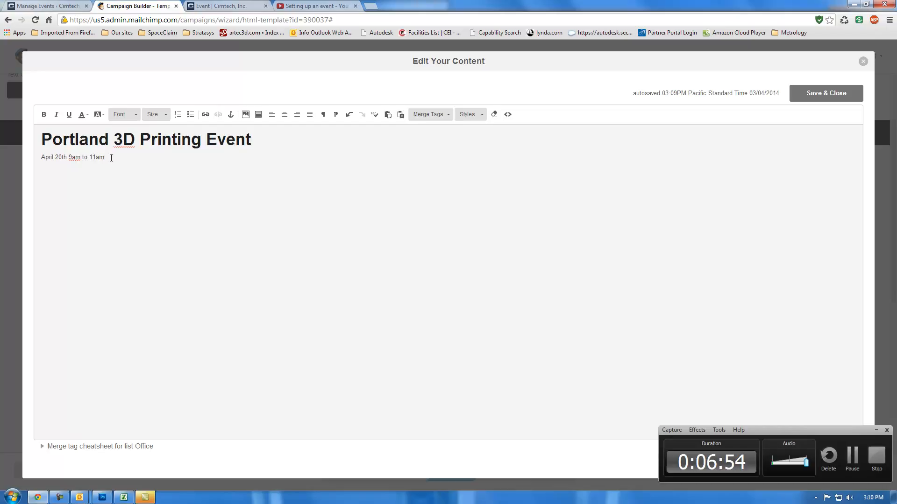
Step: Center the date and time line and the "Portland 3D Printing Event" heading
{"action": "left_click_drag", "start_coordinate": [111, 157], "coordinate": [31, 158]}
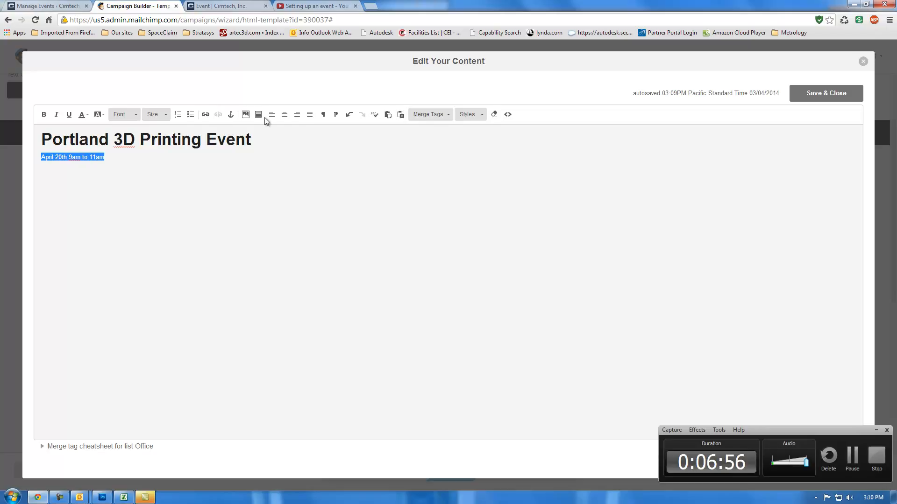
{"action": "left_click", "coordinate": [284, 114]}
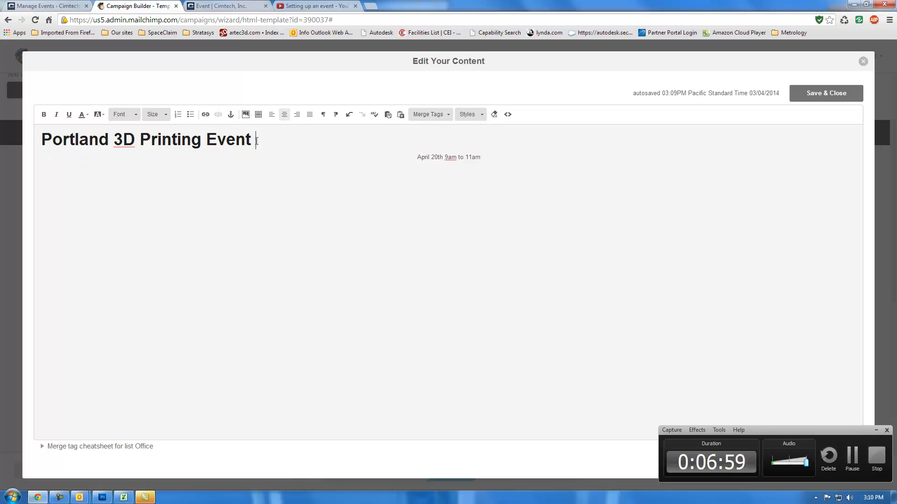
{"action": "left_click_drag", "start_coordinate": [268, 139], "coordinate": [40, 139]}
{"action": "left_click", "coordinate": [281, 117]}
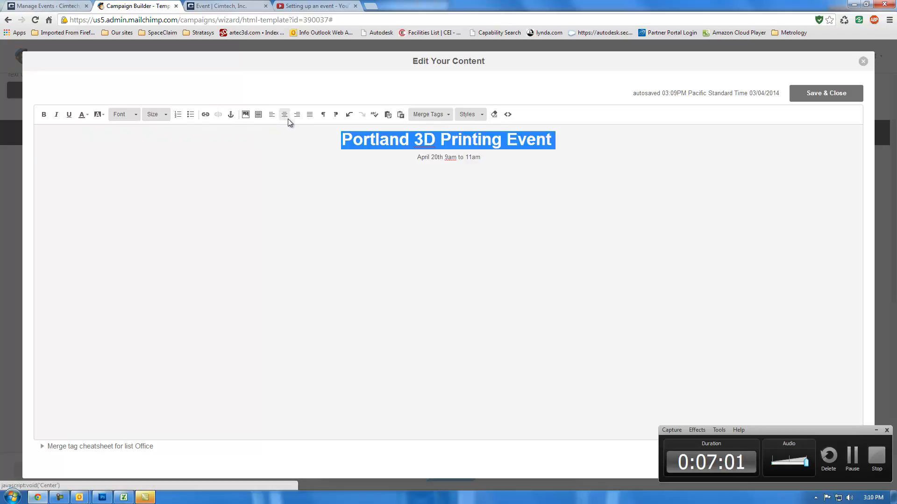
Step: Set the date and time line to font size 24 and save the heading block
{"action": "left_click_drag", "start_coordinate": [480, 157], "coordinate": [400, 157]}
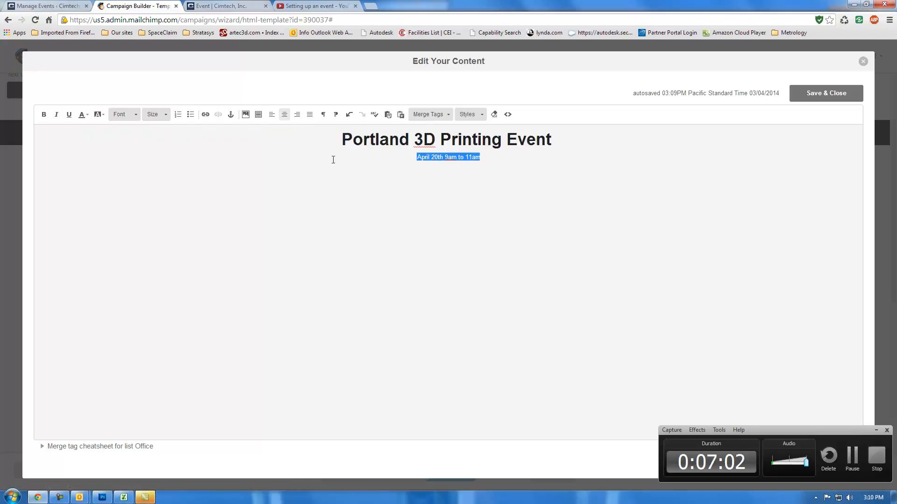
{"action": "left_click", "coordinate": [166, 116]}
{"action": "left_click", "coordinate": [164, 186]}
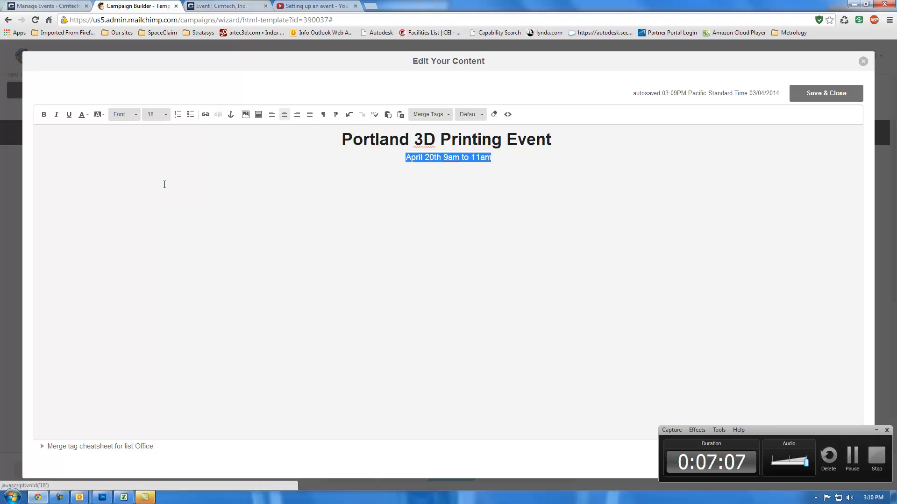
{"action": "left_click", "coordinate": [167, 116]}
{"action": "left_click", "coordinate": [165, 197]}
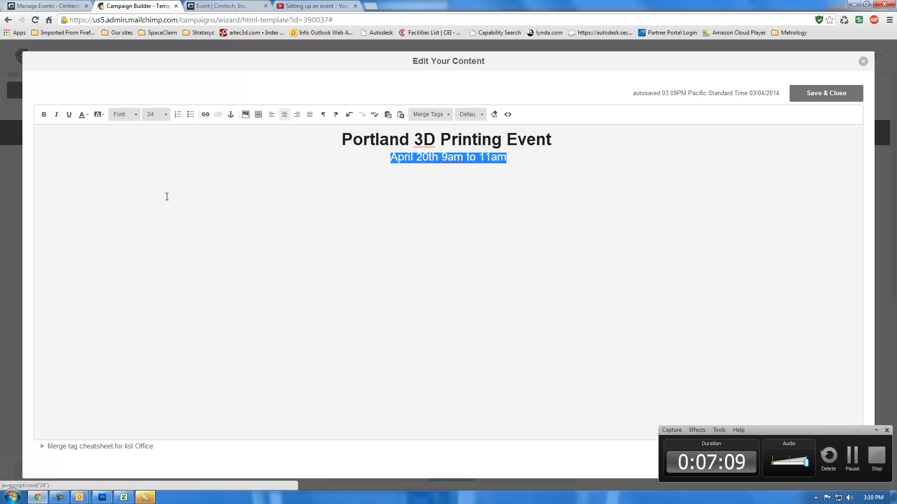
{"action": "left_click", "coordinate": [364, 237]}
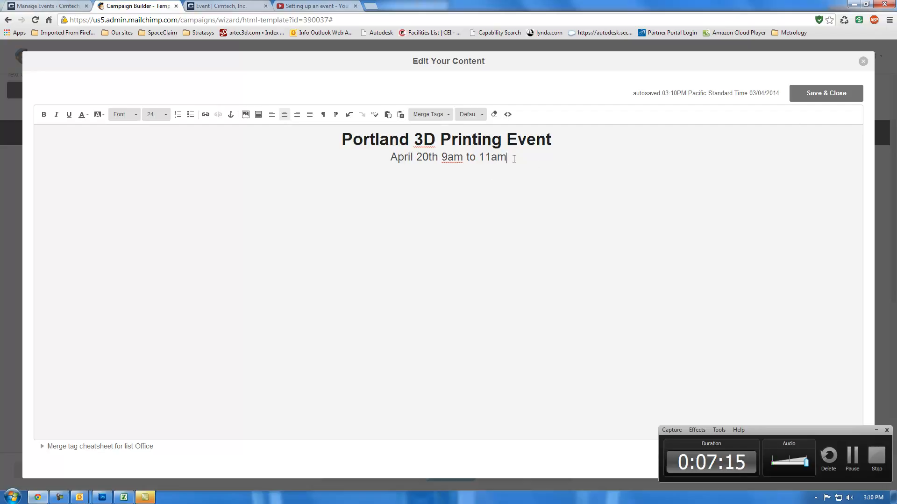
{"action": "left_click", "coordinate": [828, 96]}
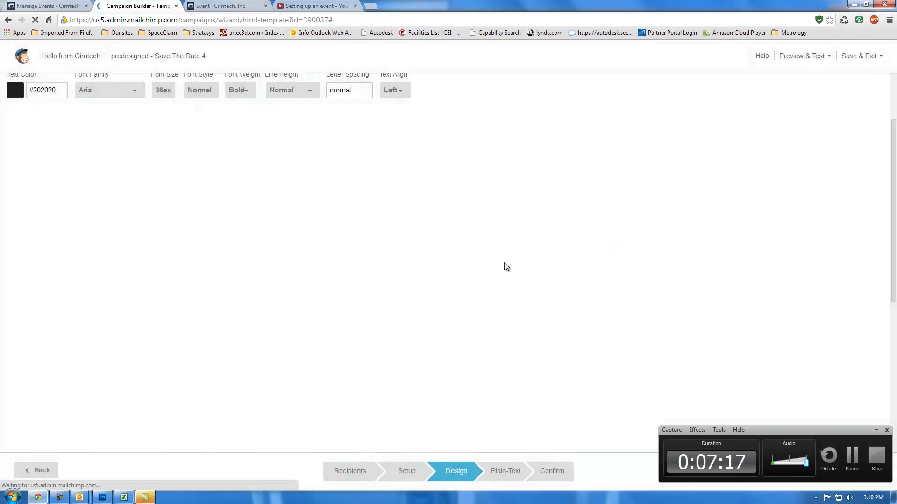
Step: Change the day number in the calendar block to 20 and save it
{"action": "scroll", "coordinate": [484, 286], "scroll_direction": "down", "scroll_amount": 1}
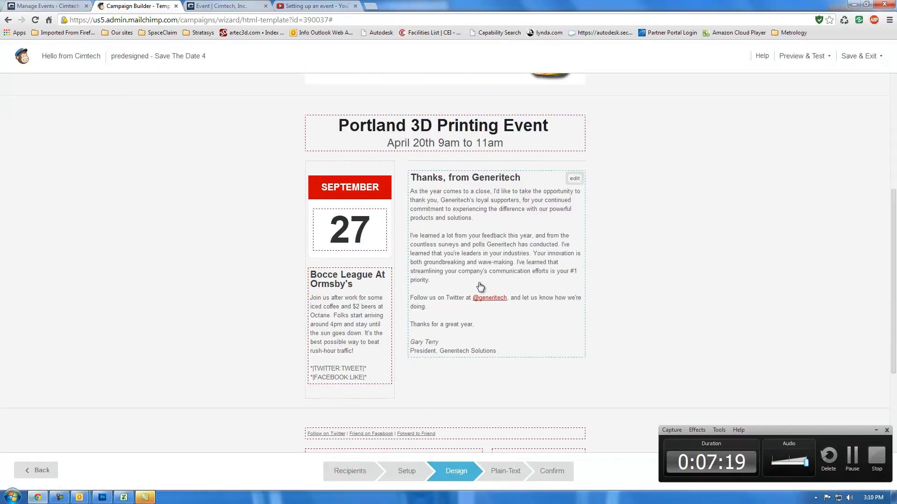
{"action": "left_click", "coordinate": [361, 227]}
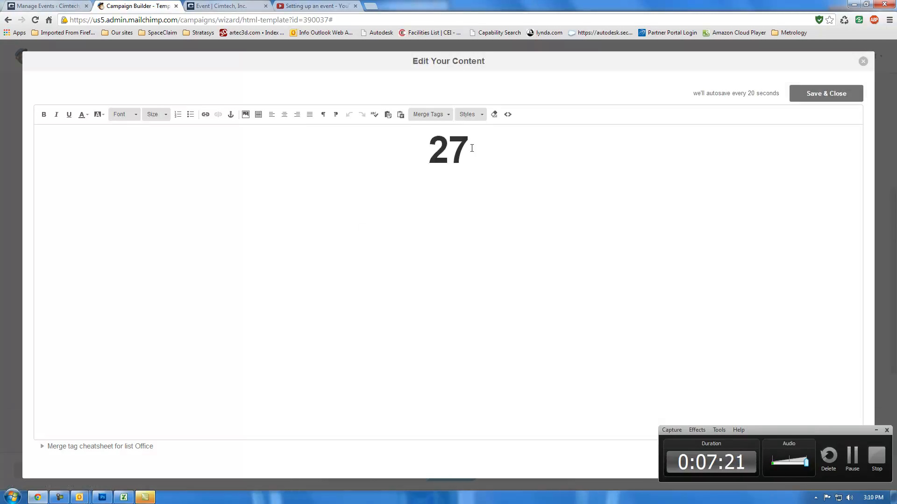
{"action": "left_click_drag", "start_coordinate": [476, 148], "coordinate": [423, 148]}
{"action": "type", "text": "20"}
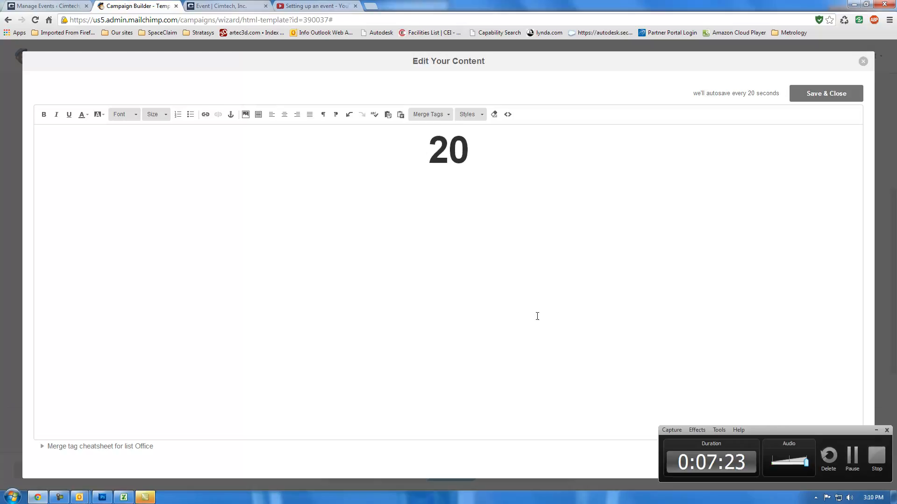
{"action": "left_click", "coordinate": [810, 96]}
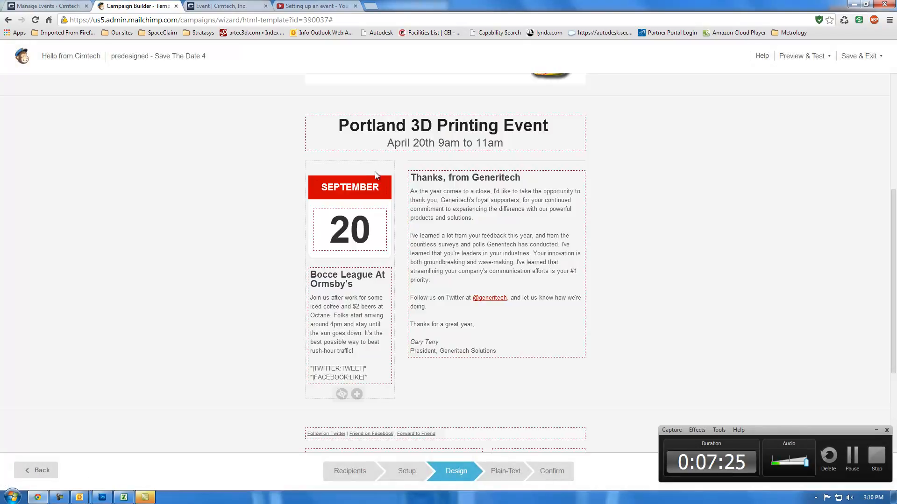
Step: Change the month in the calendar block's red banner to "April" and save it
{"action": "left_click", "coordinate": [375, 188]}
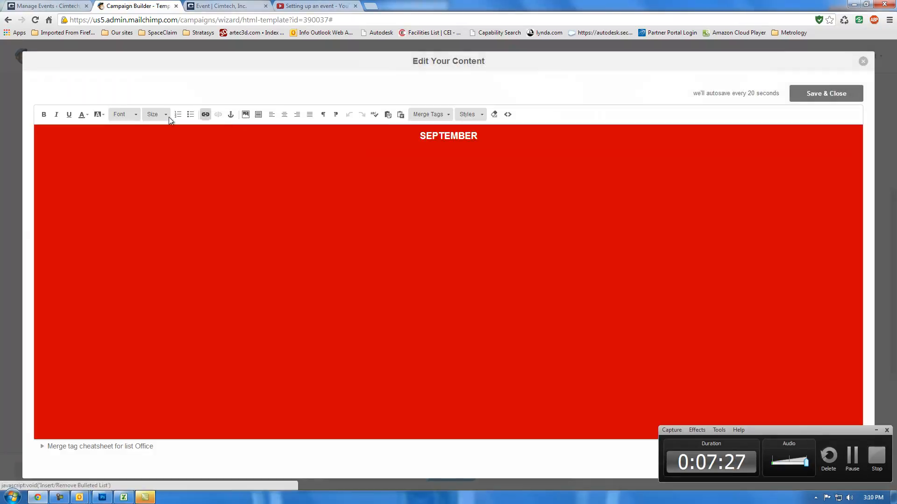
{"action": "left_click_drag", "start_coordinate": [489, 136], "coordinate": [413, 136]}
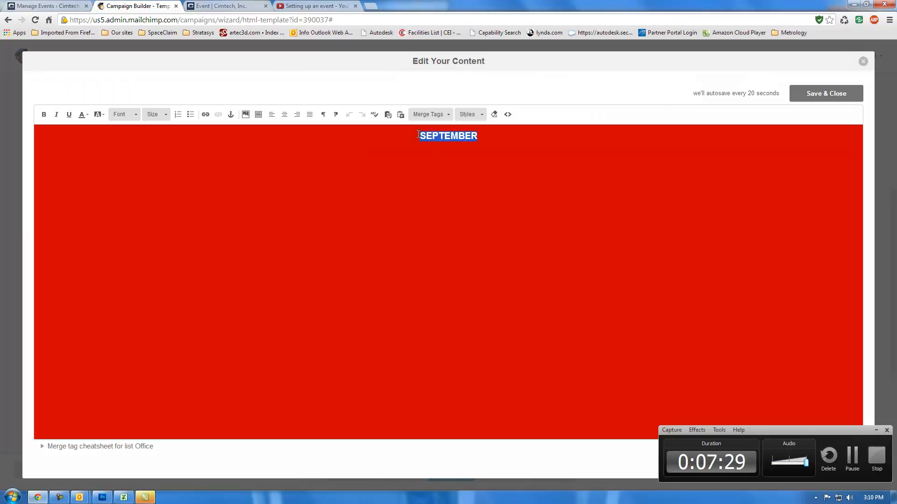
{"action": "type", "text": "April"}
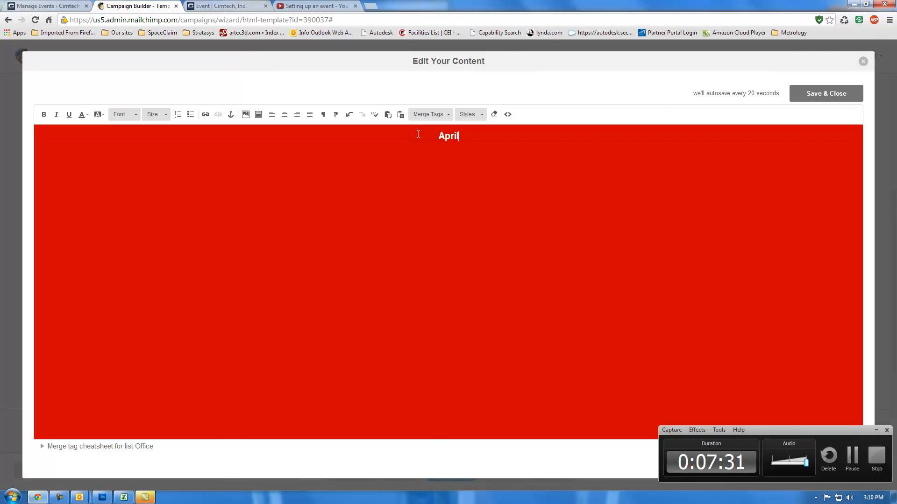
{"action": "left_click", "coordinate": [808, 93]}
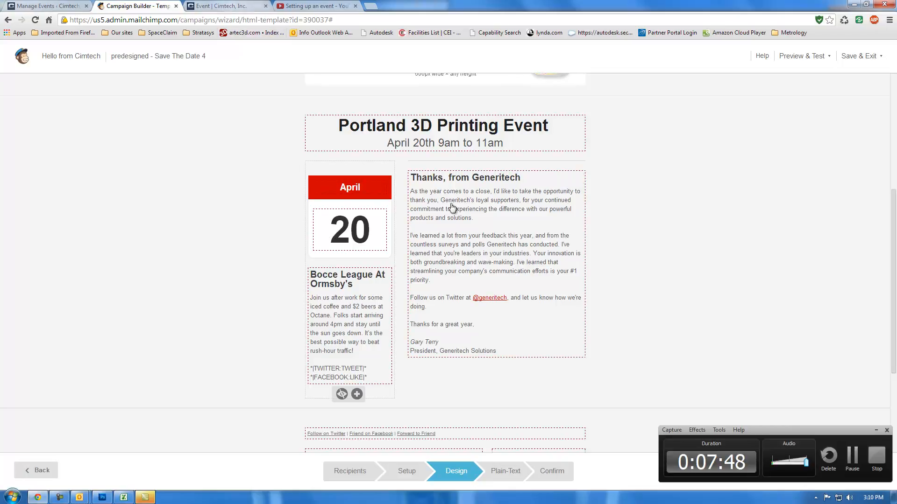
Step: Add a "Register Now" line below the signature in the "Thanks, from Generitech" block
{"action": "left_click", "coordinate": [454, 290]}
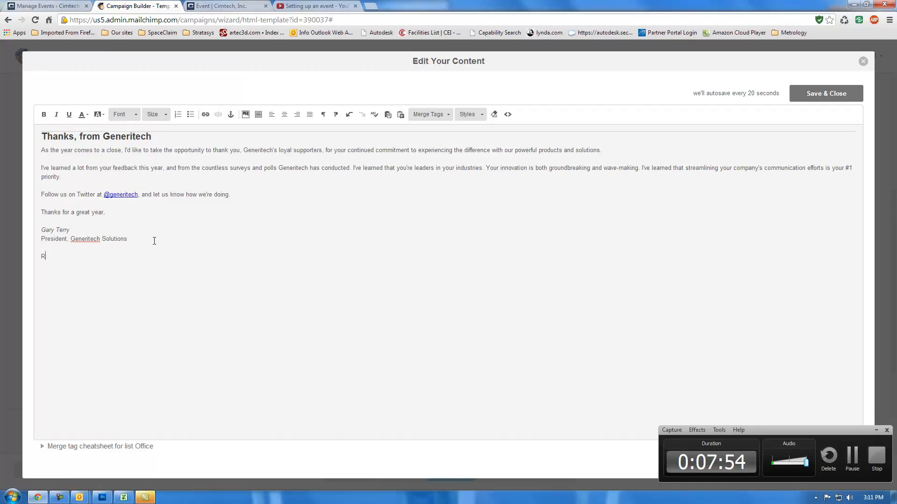
{"action": "type", "text": "e"}
{"action": "key", "text": "BackSpace"}
{"action": "type", "text": "egister Now"}
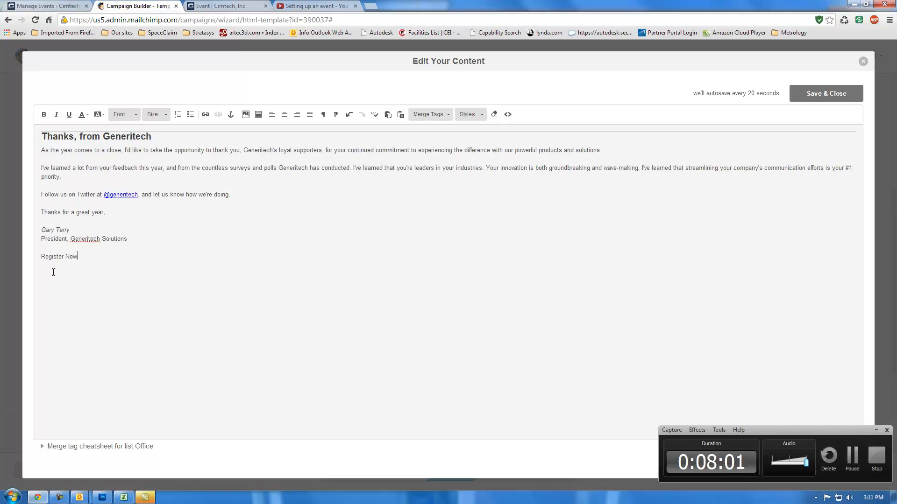
Step: Format the "Register Now" line in bold at font size 24
{"action": "left_click_drag", "start_coordinate": [102, 256], "coordinate": [28, 256]}
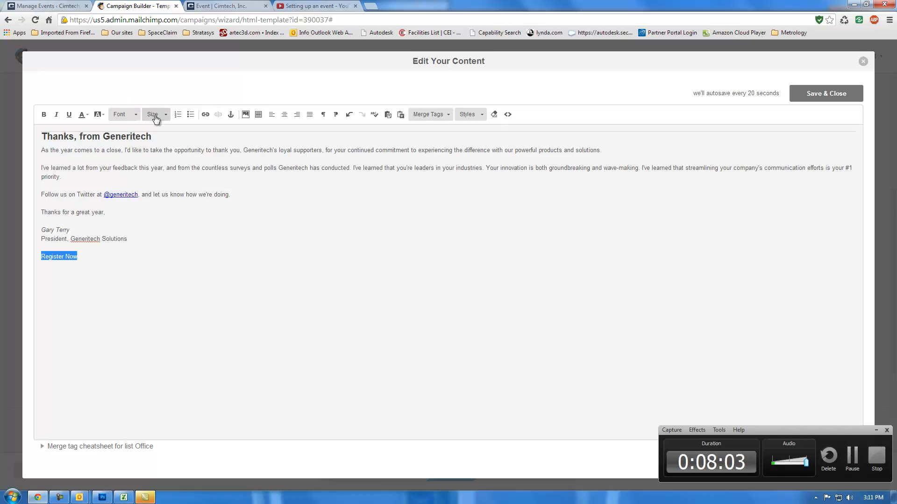
{"action": "left_click", "coordinate": [157, 115]}
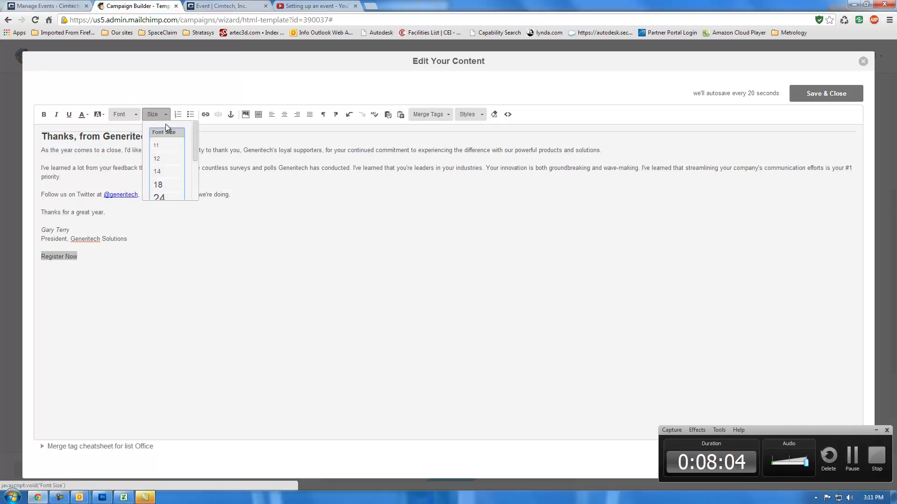
{"action": "left_click", "coordinate": [173, 200]}
{"action": "left_click", "coordinate": [122, 115]}
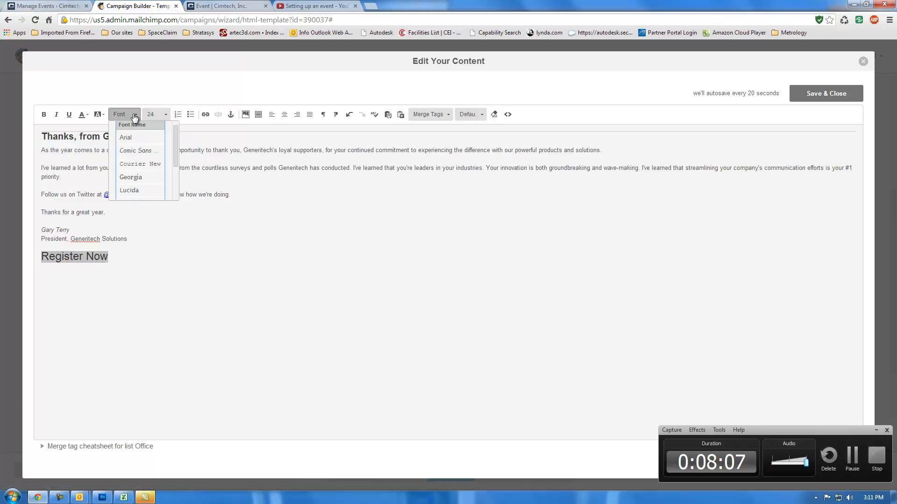
{"action": "left_click", "coordinate": [44, 115]}
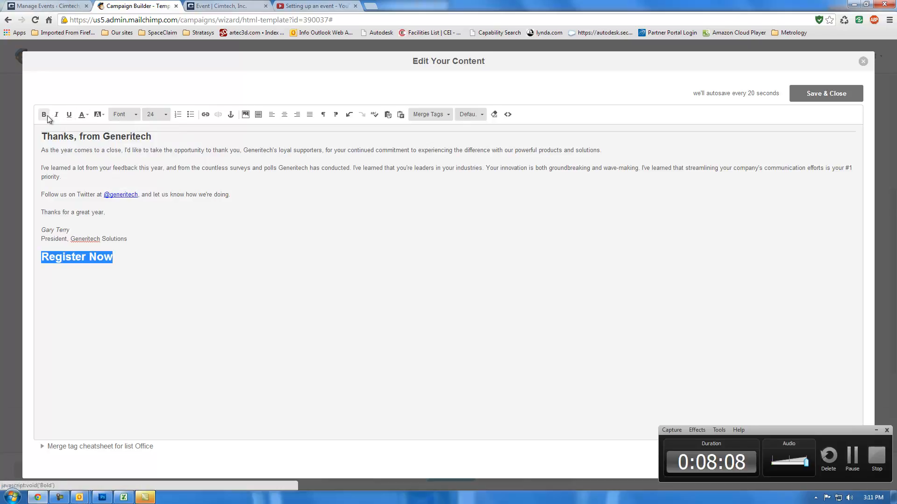
{"action": "left_click", "coordinate": [132, 259]}
{"action": "left_click_drag", "start_coordinate": [133, 260], "coordinate": [24, 257]}
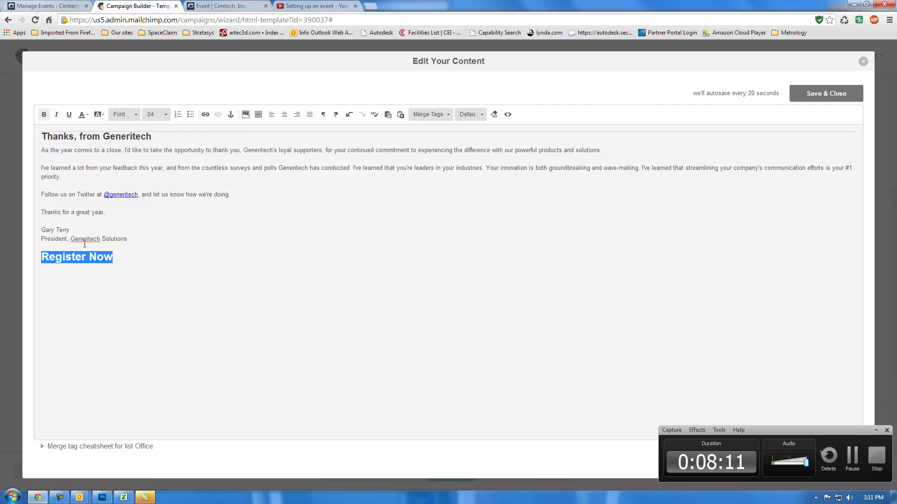
{"action": "left_click", "coordinate": [204, 115]}
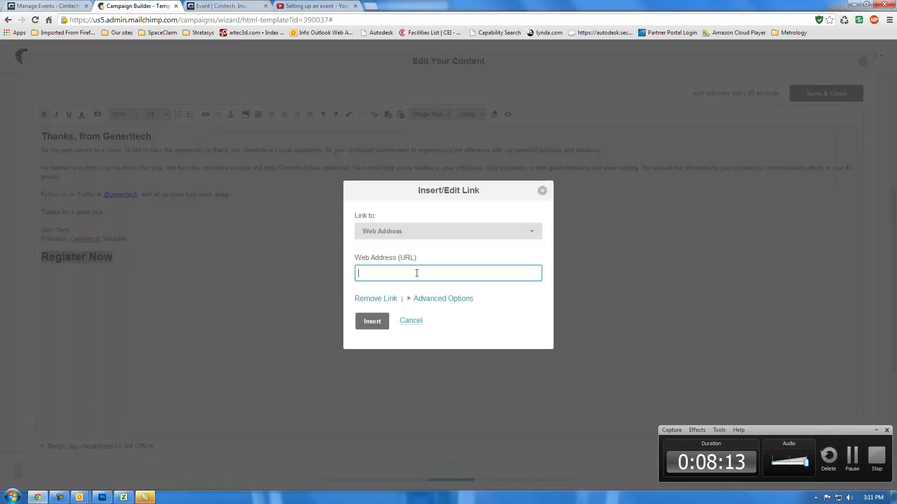
{"action": "type", "text": "www.multiaxis.com/event"}
{"action": "left_click", "coordinate": [373, 322]}
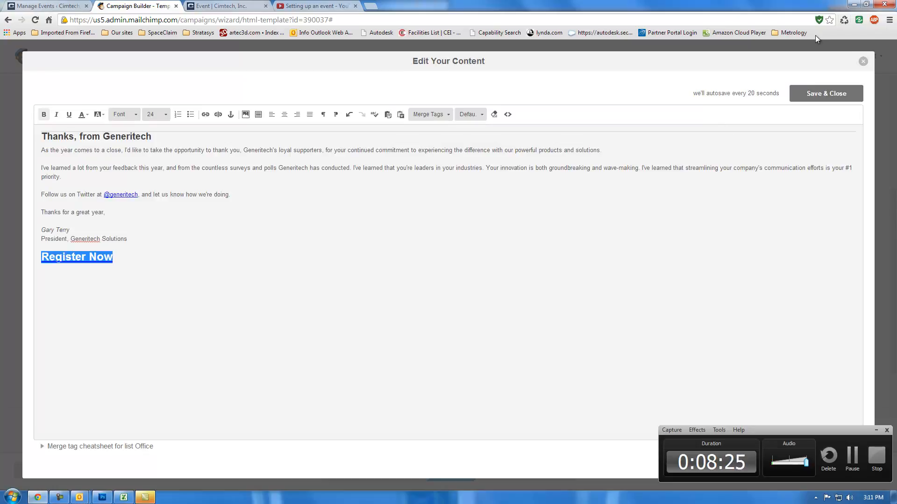
{"action": "left_click", "coordinate": [820, 93]}
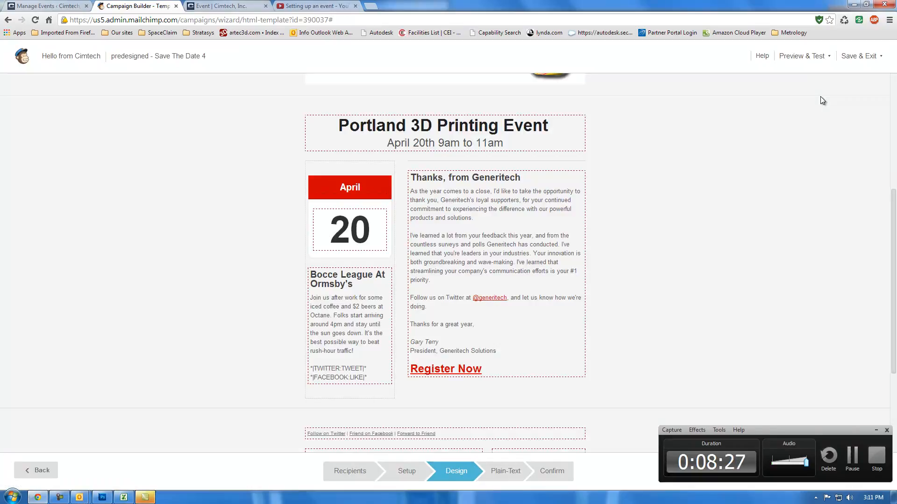
Step: Send a test email of the campaign to the prefilled email address
{"action": "mouse_move", "coordinate": [544, 254]}
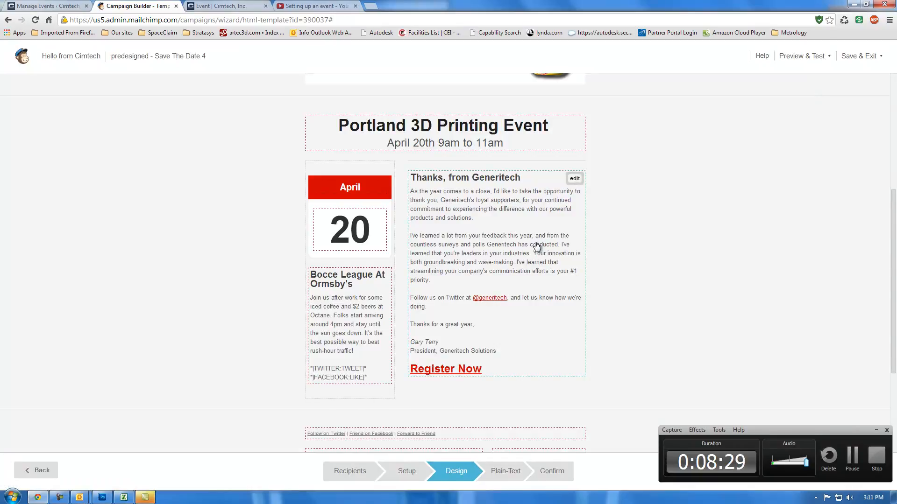
{"action": "scroll", "coordinate": [510, 203], "scroll_direction": "up", "scroll_amount": 4}
{"action": "left_click", "coordinate": [802, 63]}
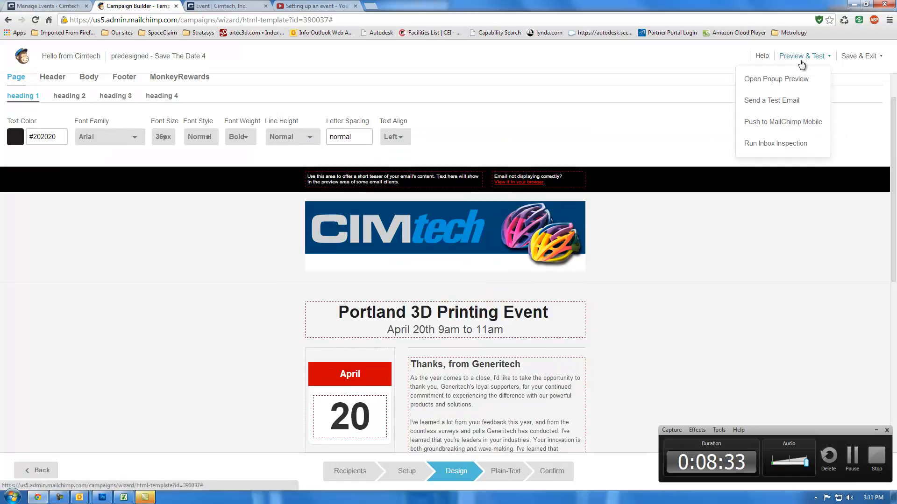
{"action": "left_click", "coordinate": [776, 101]}
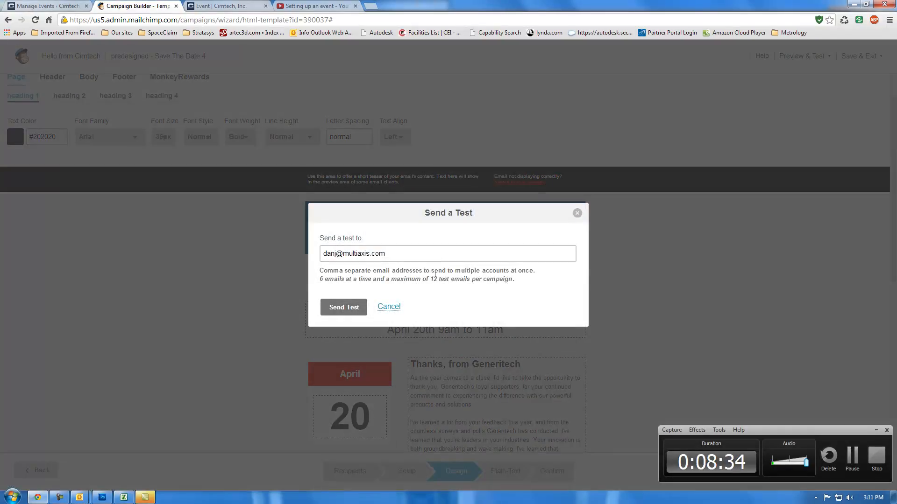
{"action": "left_click", "coordinate": [351, 314]}
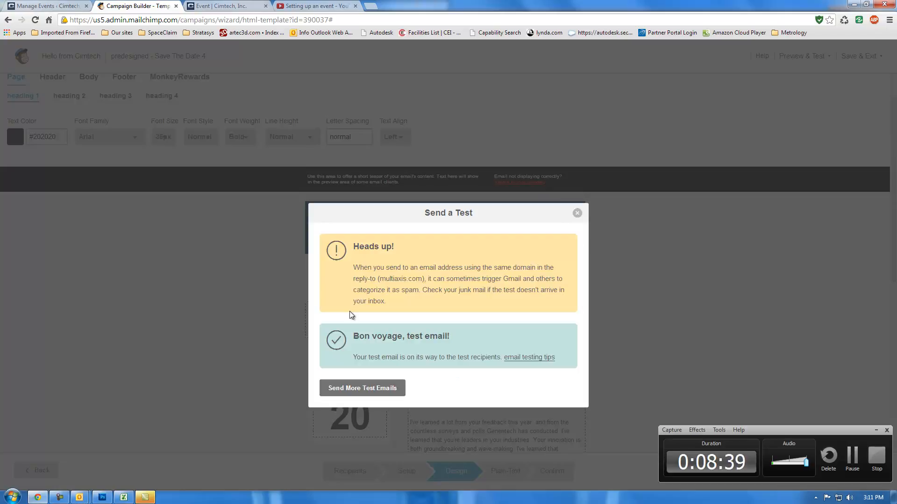
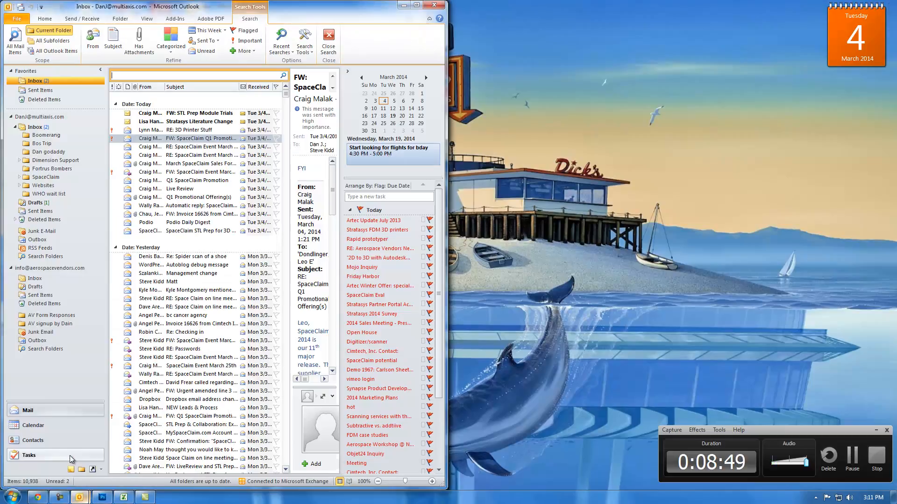
Step: Open the "[Test] Hello from Cimtech" email in the maximised mail window and follow its header image link
{"action": "left_click", "coordinate": [416, 5]}
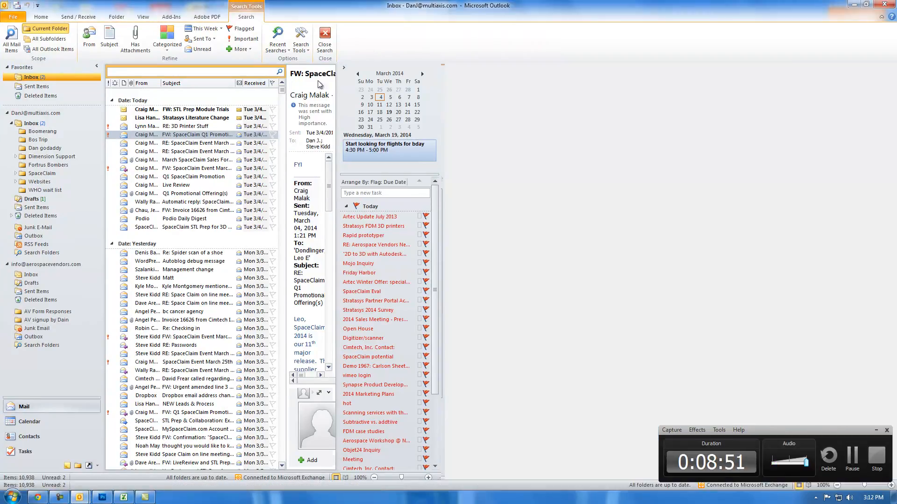
{"action": "left_click", "coordinate": [209, 113]}
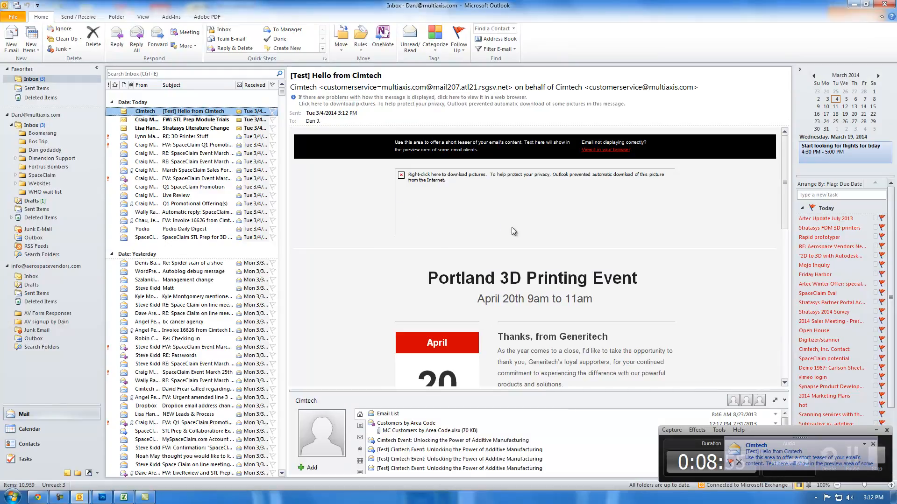
{"action": "left_click", "coordinate": [444, 191]}
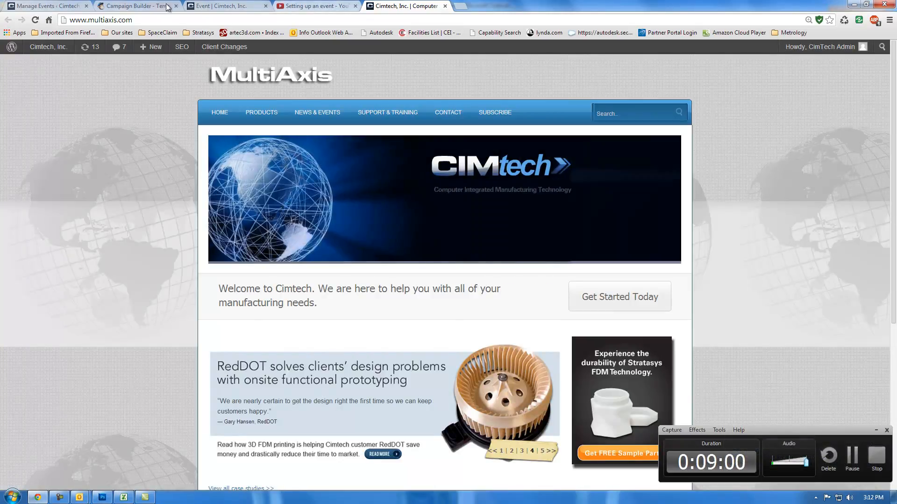
Step: Return to Outlook and start forwarding the "[Test] Hello from Cimtech" email in a maximised message window
{"action": "left_click", "coordinate": [28, 6]}
{"action": "left_click", "coordinate": [134, 7]}
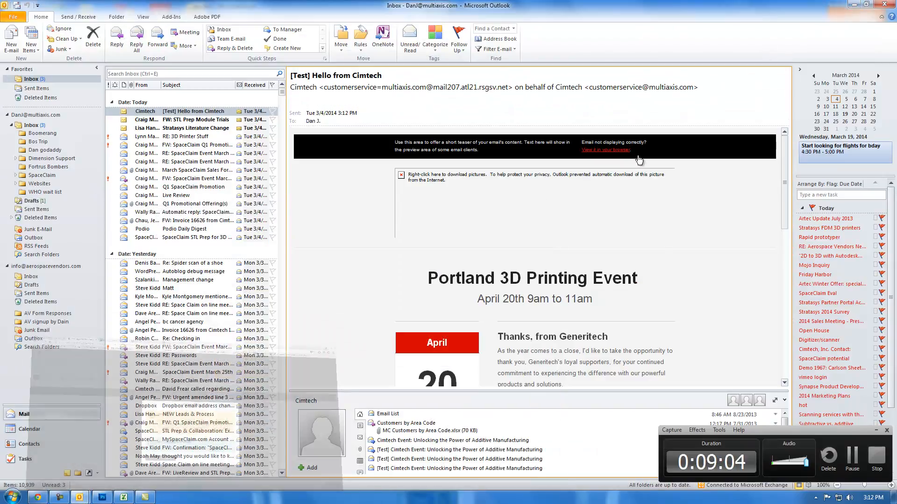
{"action": "left_click", "coordinate": [854, 4]}
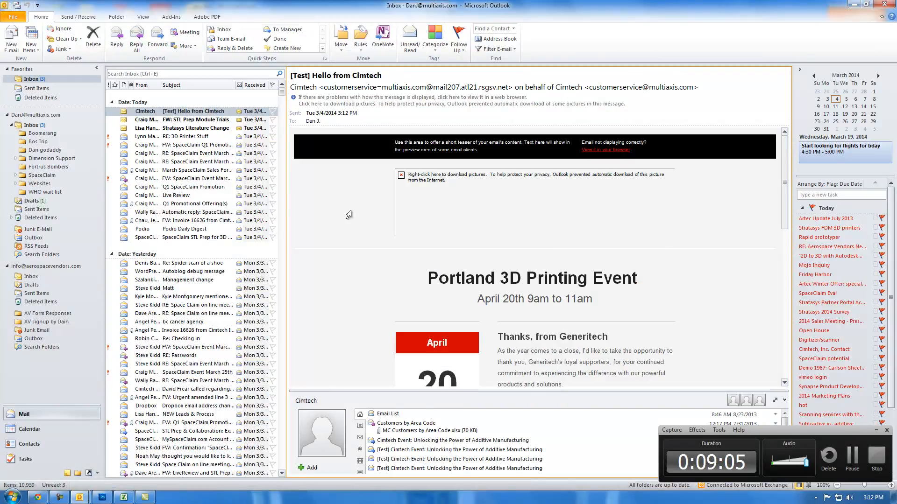
{"action": "left_click", "coordinate": [158, 40]}
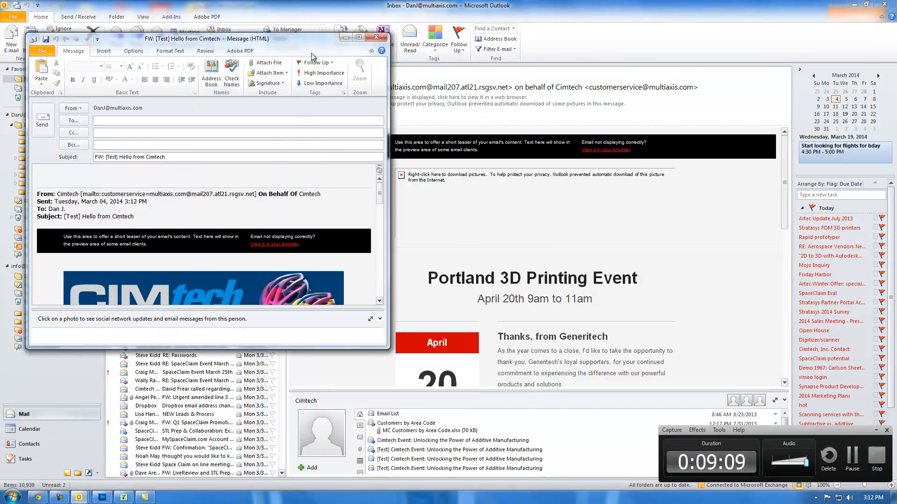
{"action": "left_click", "coordinate": [359, 37]}
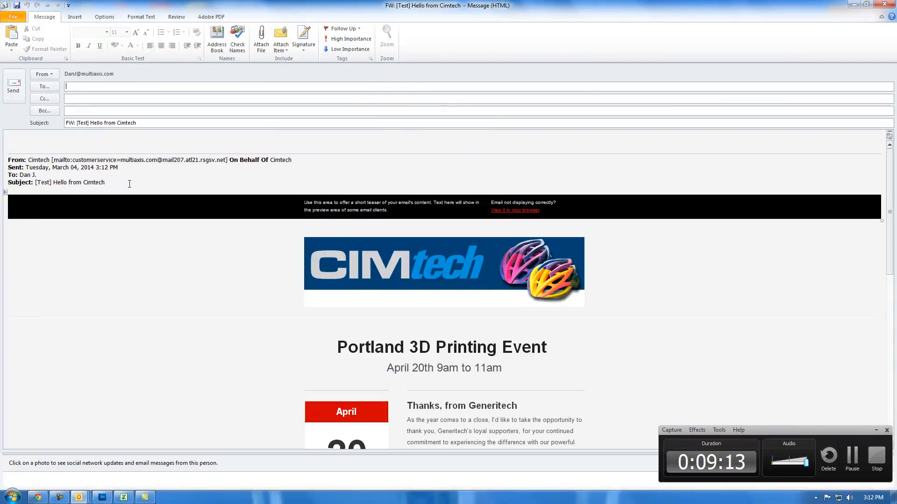
Step: Delete the forwarded-message header lines and the teaser text in the black bar above the Cimtech banner
{"action": "left_click_drag", "start_coordinate": [129, 183], "coordinate": [6, 136]}
{"action": "key", "text": "Delete"}
{"action": "left_click_drag", "start_coordinate": [405, 162], "coordinate": [306, 153]}
{"action": "key", "text": "Delete"}
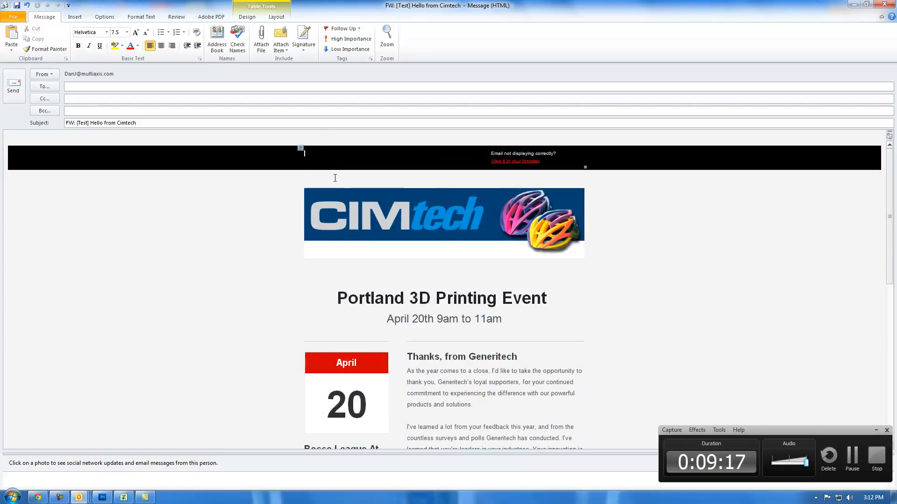
{"action": "left_click_drag", "start_coordinate": [549, 165], "coordinate": [498, 150]}
{"action": "key", "text": "ctrl+a"}
{"action": "key", "text": "Delete"}
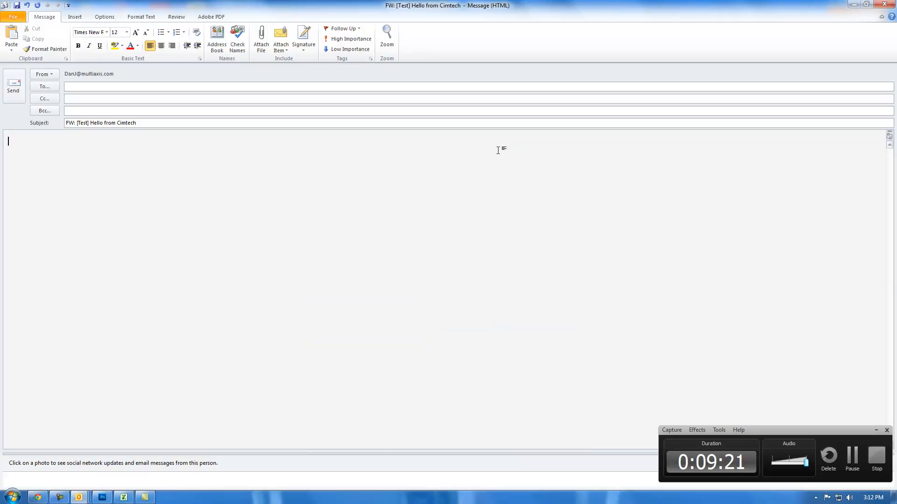
{"action": "key", "text": "ctrl+z"}
Step: Delete the MailChimp logo from the footer of the forwarded message
{"action": "scroll", "coordinate": [392, 310], "scroll_direction": "down", "scroll_amount": 10}
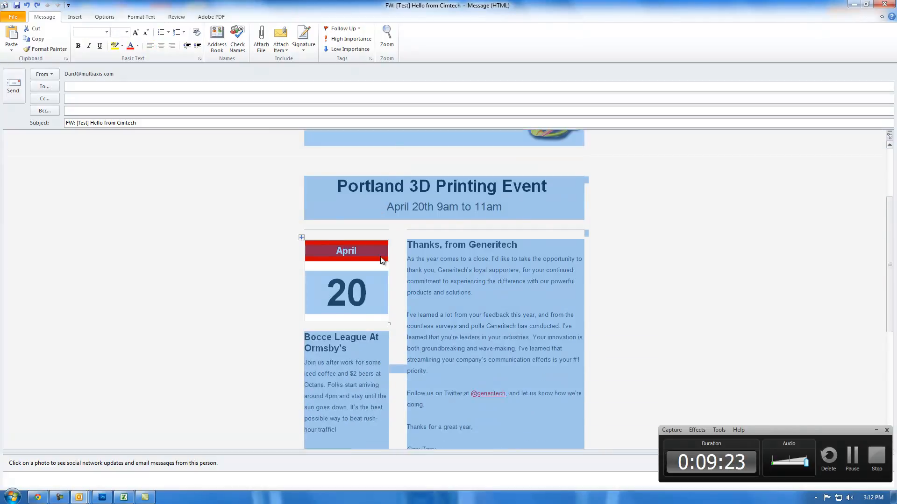
{"action": "left_click", "coordinate": [376, 272]}
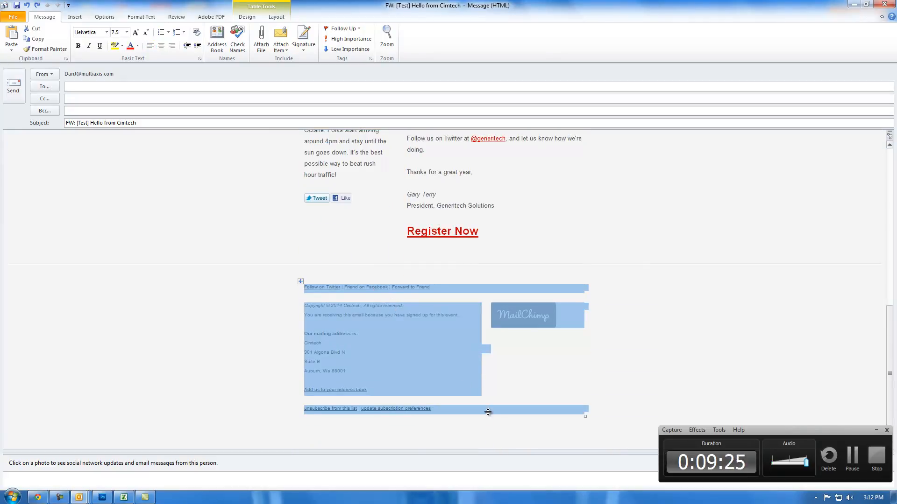
{"action": "left_click", "coordinate": [567, 386]}
{"action": "left_click_drag", "start_coordinate": [443, 407], "coordinate": [337, 315]}
{"action": "left_click", "coordinate": [542, 323]}
{"action": "key", "text": "Delete"}
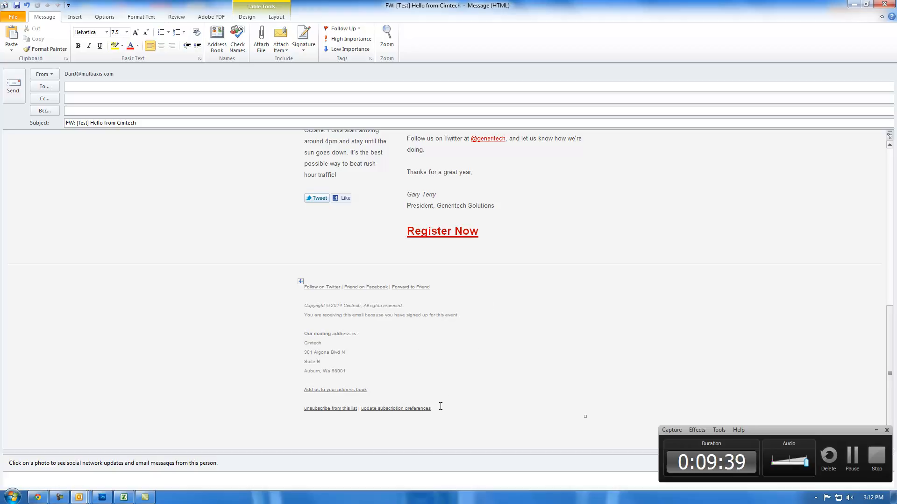
Step: Delete the unsubscribe and update-preferences line and the "Add us to your address book" link from the footer
{"action": "left_click_drag", "start_coordinate": [440, 407], "coordinate": [316, 410]}
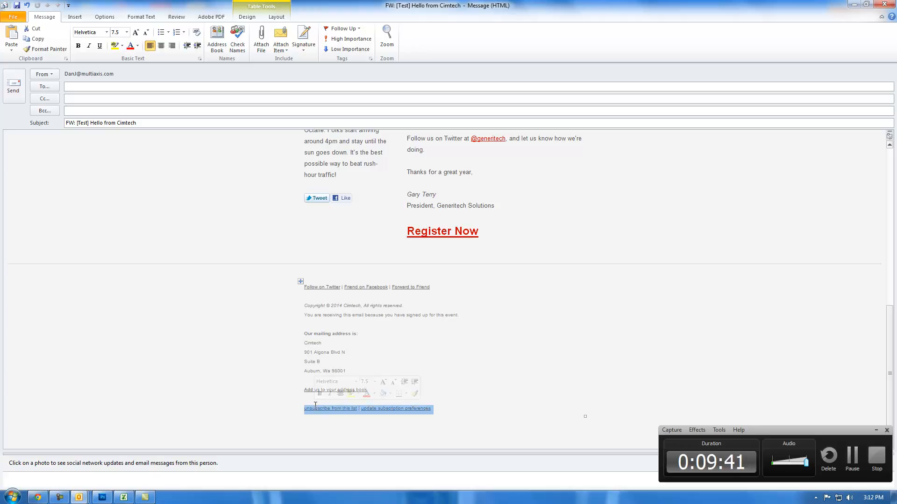
{"action": "key", "text": "Delete"}
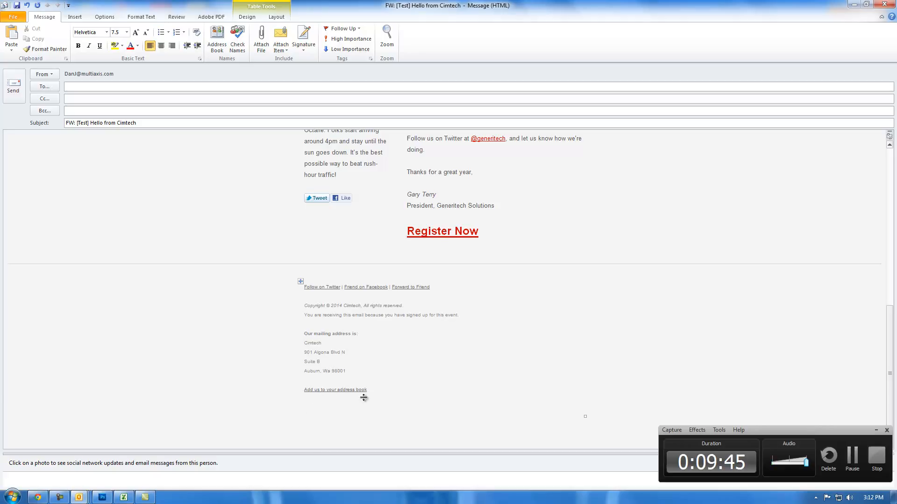
{"action": "left_click_drag", "start_coordinate": [376, 388], "coordinate": [301, 388]}
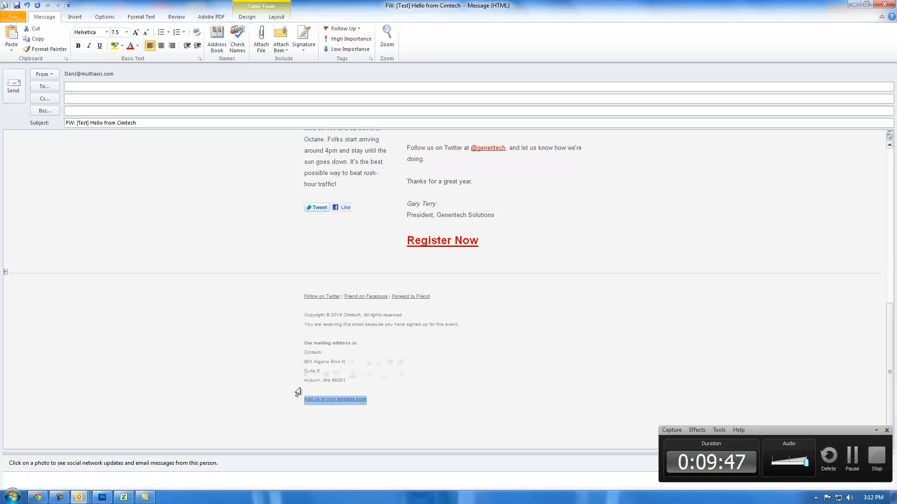
{"action": "key", "text": "Delete"}
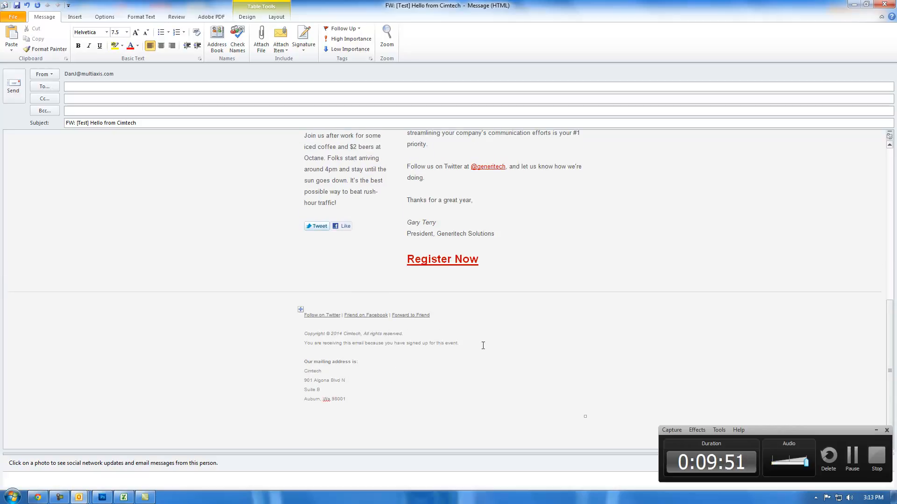
Step: Address the forwarded message to the sender's own mailbox and send it, ignoring all instances of the flagged spelling "Wa"
{"action": "scroll", "coordinate": [456, 335], "scroll_direction": "up", "scroll_amount": 15}
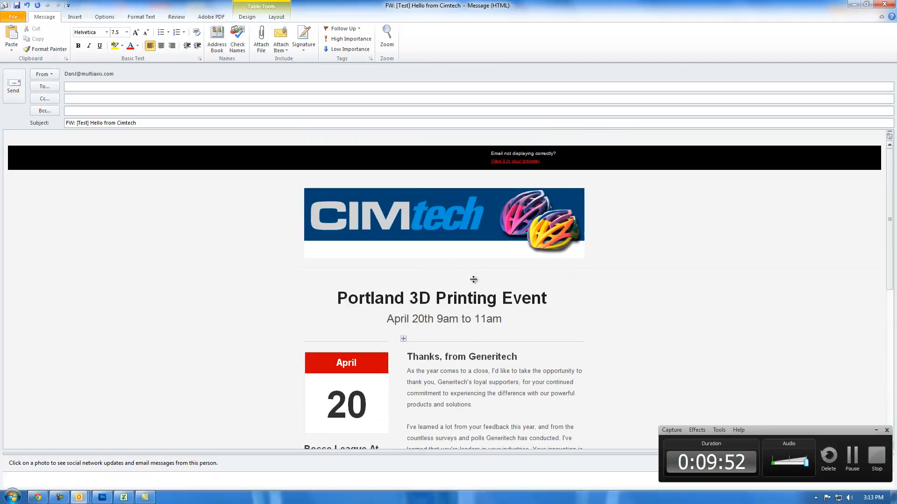
{"action": "left_click", "coordinate": [70, 87]}
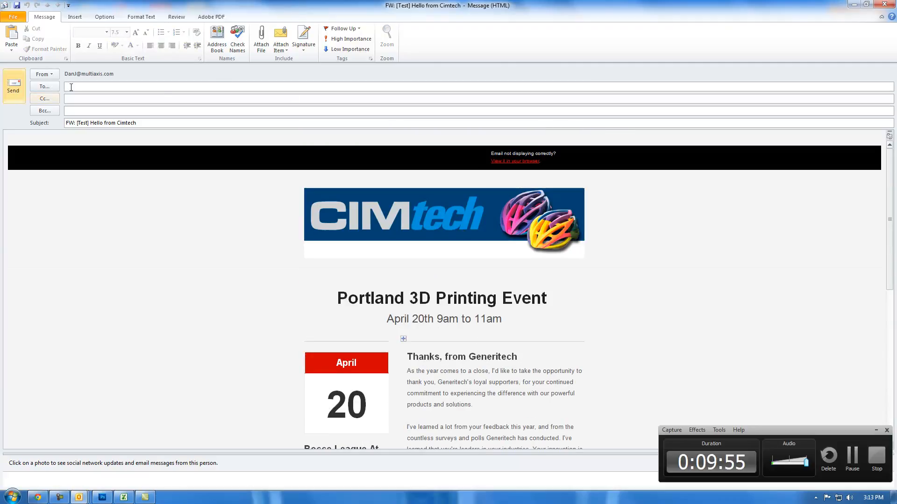
{"action": "type", "text": "dan"}
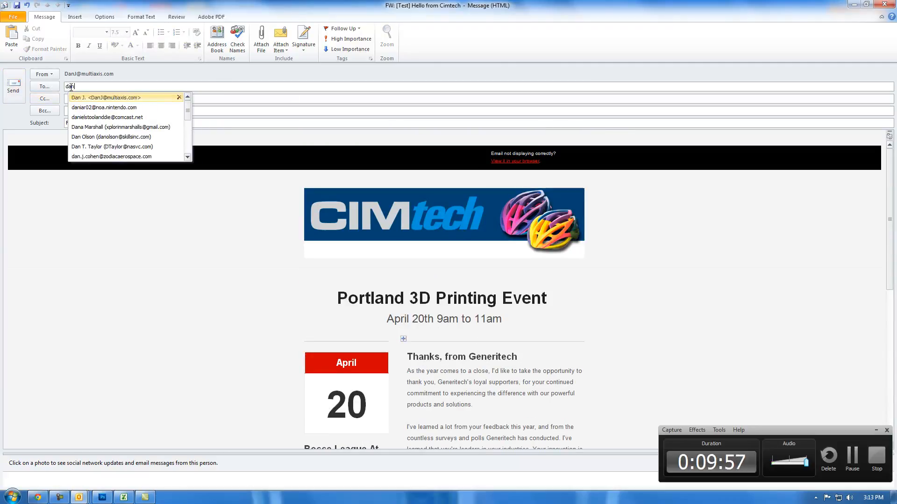
{"action": "key", "text": "Return"}
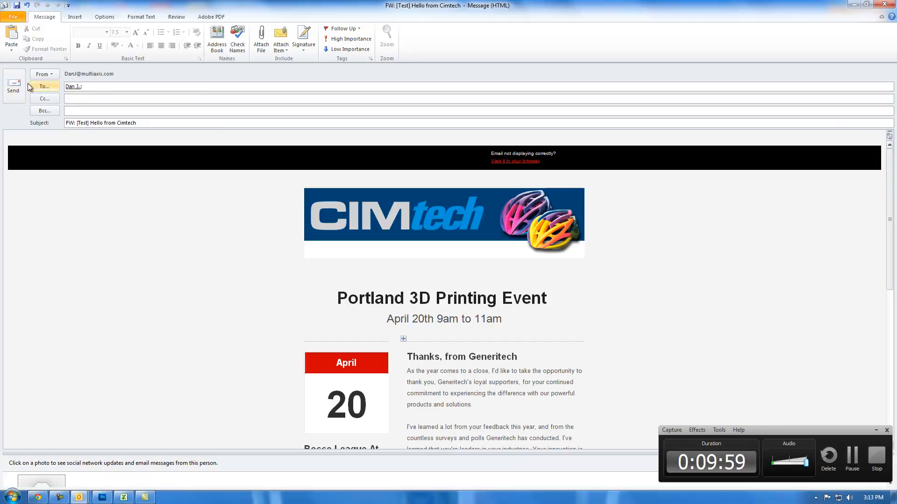
{"action": "left_click", "coordinate": [14, 84]}
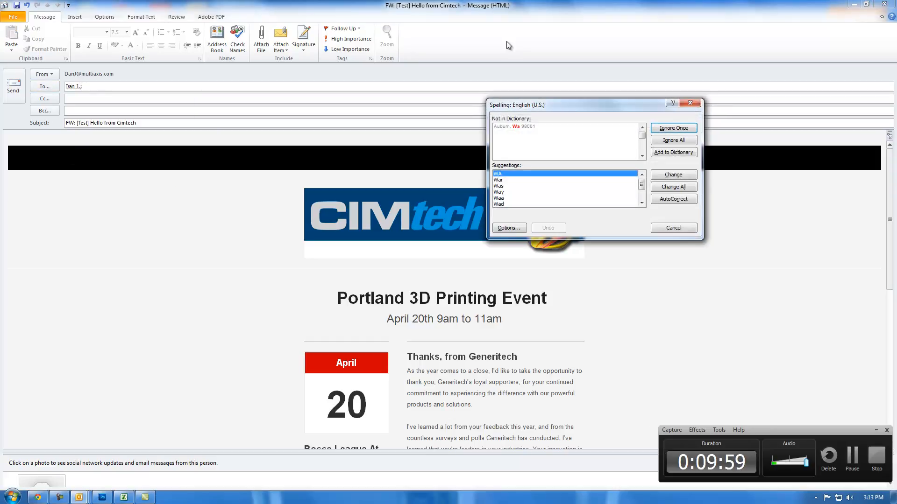
{"action": "left_click", "coordinate": [668, 140]}
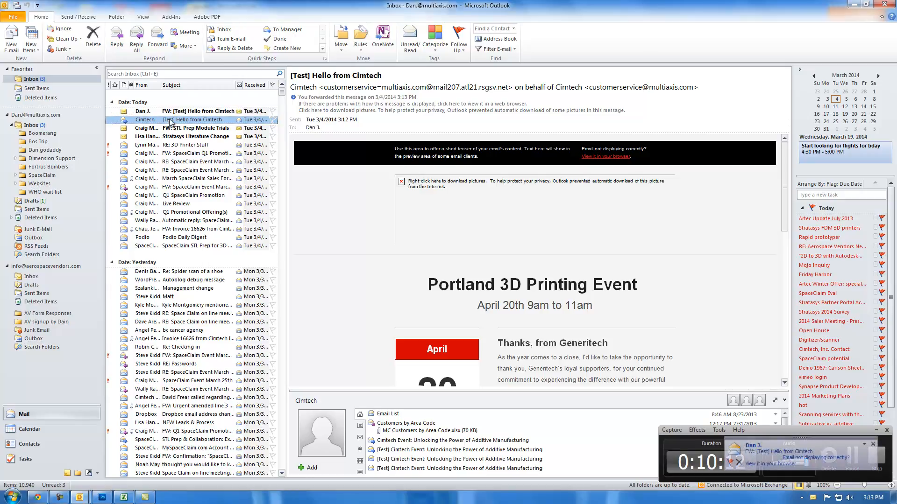
Step: Open the received "FW: [Test] Hello from Cimtech" email and follow its "Register Now" link
{"action": "left_click", "coordinate": [152, 111]}
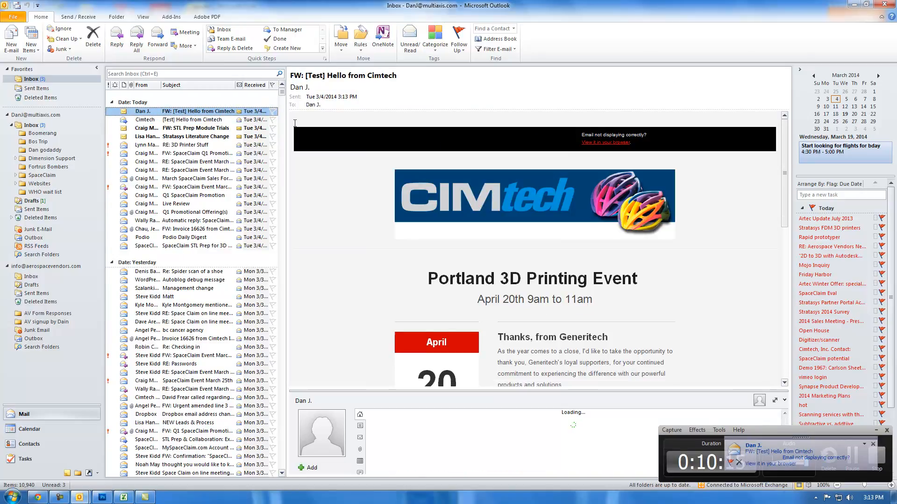
{"action": "scroll", "coordinate": [477, 208], "scroll_direction": "down", "scroll_amount": 3}
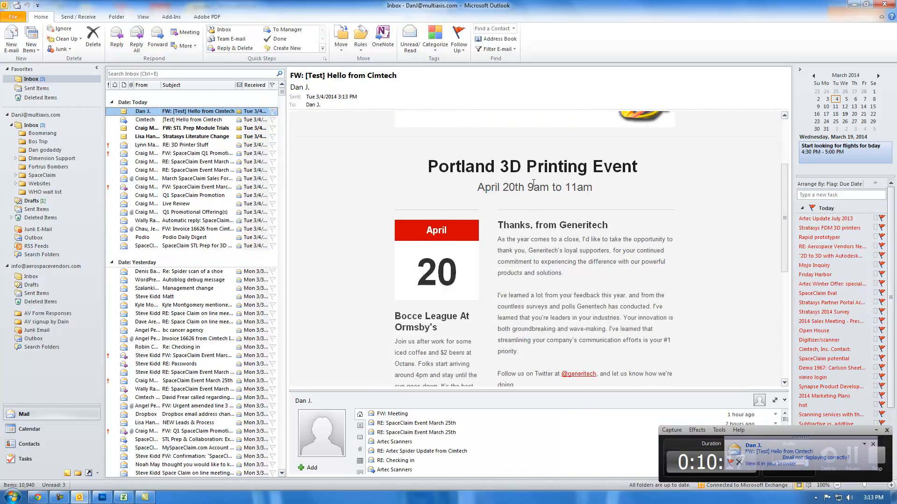
{"action": "scroll", "coordinate": [531, 187], "scroll_direction": "down", "scroll_amount": 5}
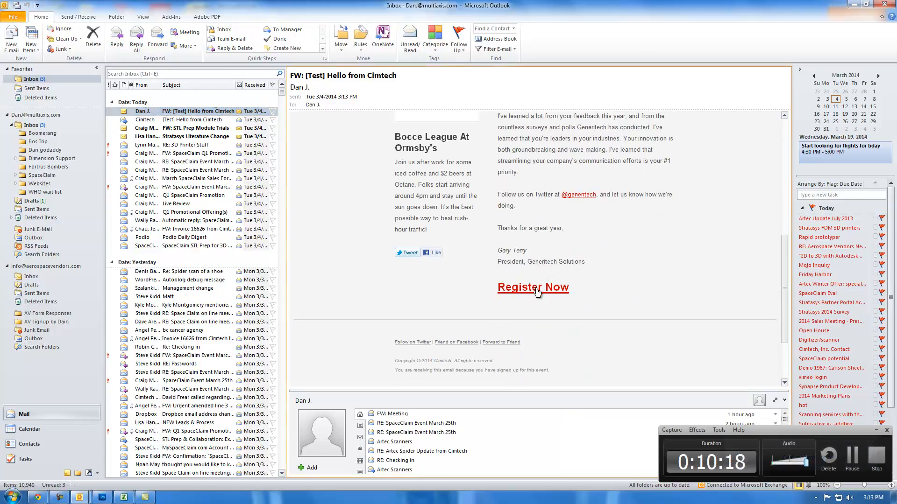
{"action": "left_click", "coordinate": [536, 289]}
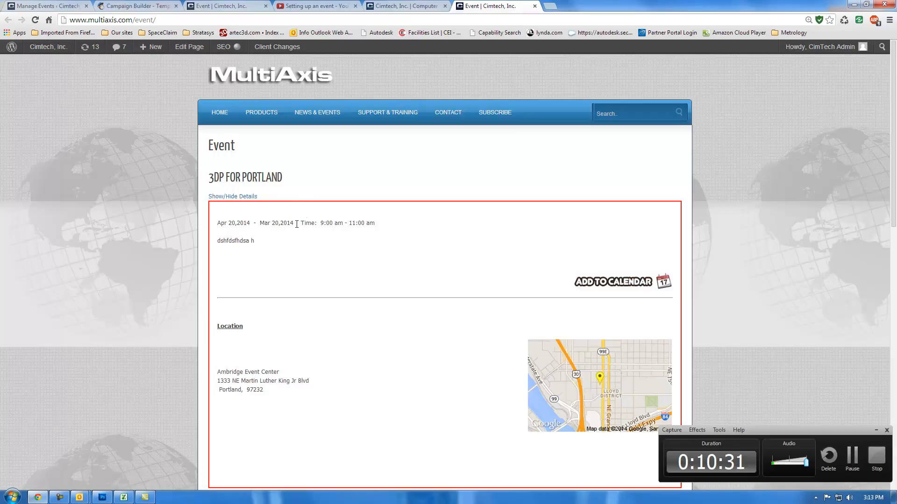
Step: Fill in the registrant's first name, last name, email and phone number on the Portland event form, with Cimtech as the company name
{"action": "scroll", "coordinate": [550, 246], "scroll_direction": "down", "scroll_amount": 4}
{"action": "scroll", "coordinate": [415, 320], "scroll_direction": "down", "scroll_amount": 7}
{"action": "scroll", "coordinate": [272, 241], "scroll_direction": "up", "scroll_amount": 2}
{"action": "scroll", "coordinate": [272, 241], "scroll_direction": "up", "scroll_amount": 2}
{"action": "scroll", "coordinate": [284, 291], "scroll_direction": "down", "scroll_amount": 5}
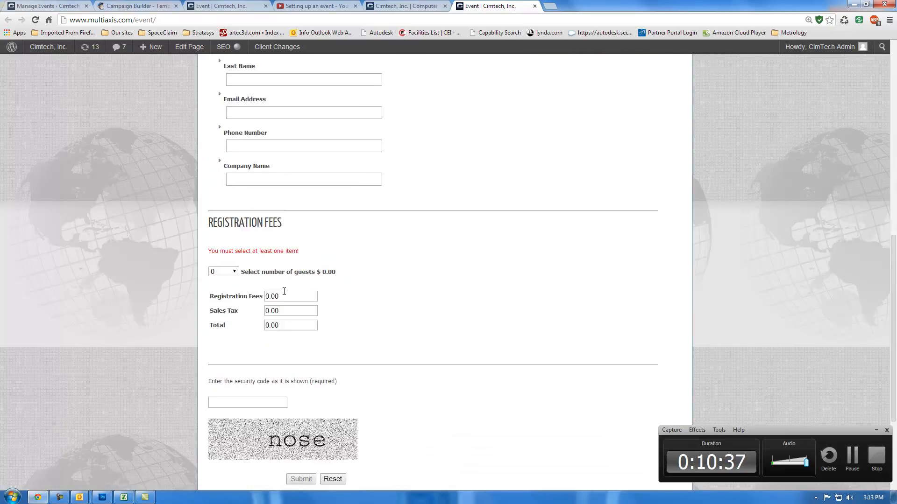
{"action": "scroll", "coordinate": [283, 290], "scroll_direction": "up", "scroll_amount": 5}
{"action": "left_click", "coordinate": [274, 186]}
{"action": "type", "text": "dan"}
{"action": "left_click", "coordinate": [301, 221]}
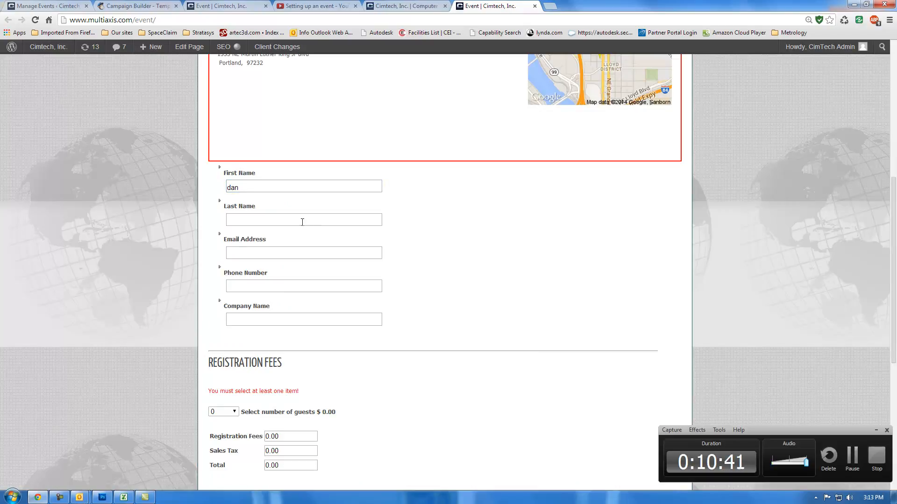
{"action": "left_click", "coordinate": [299, 233]}
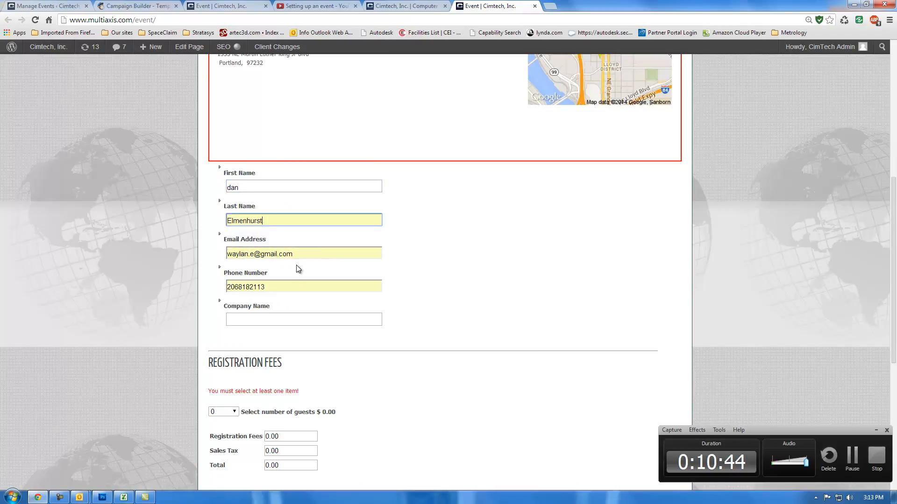
{"action": "left_click", "coordinate": [291, 317]}
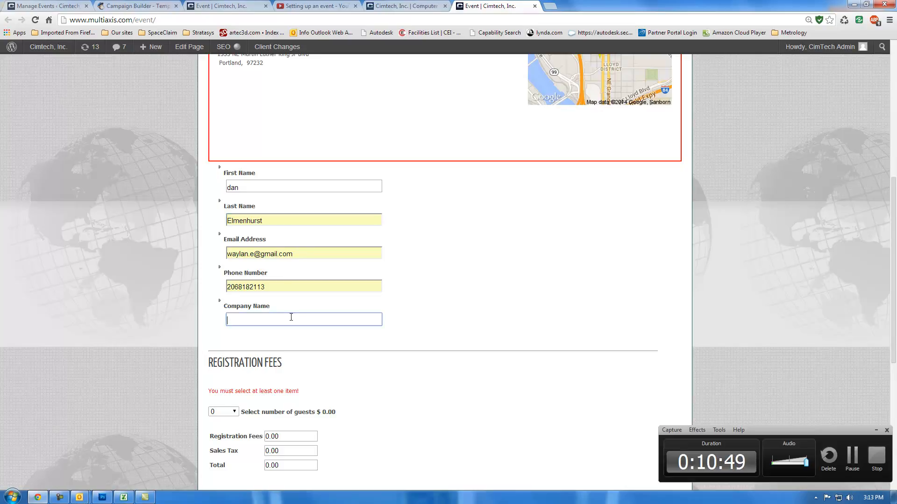
{"action": "type", "text": "Cimtech"}
Step: Set the number of guests to 2 in the Registration Fees section
{"action": "scroll", "coordinate": [291, 317], "scroll_direction": "down", "scroll_amount": 3}
{"action": "left_click", "coordinate": [235, 272]}
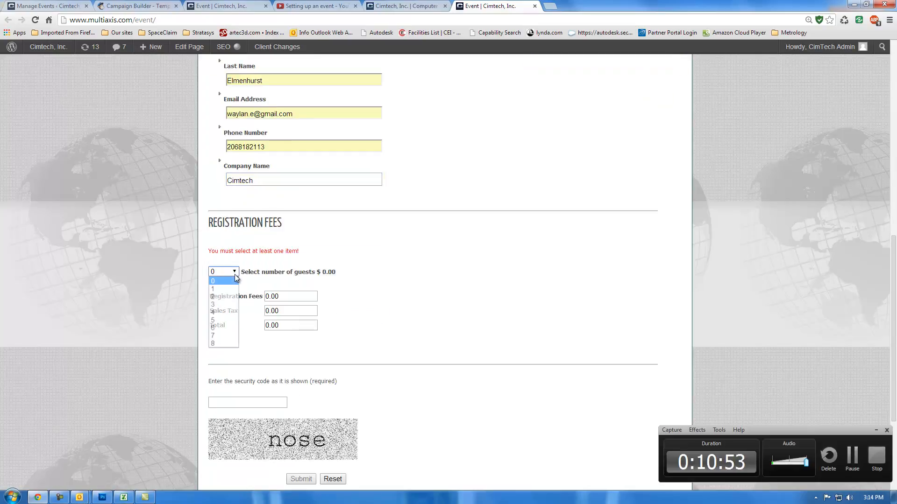
{"action": "left_click", "coordinate": [222, 289]}
{"action": "left_click", "coordinate": [233, 275]}
{"action": "left_click", "coordinate": [232, 288]}
{"action": "left_click", "coordinate": [234, 275]}
{"action": "left_click", "coordinate": [232, 298]}
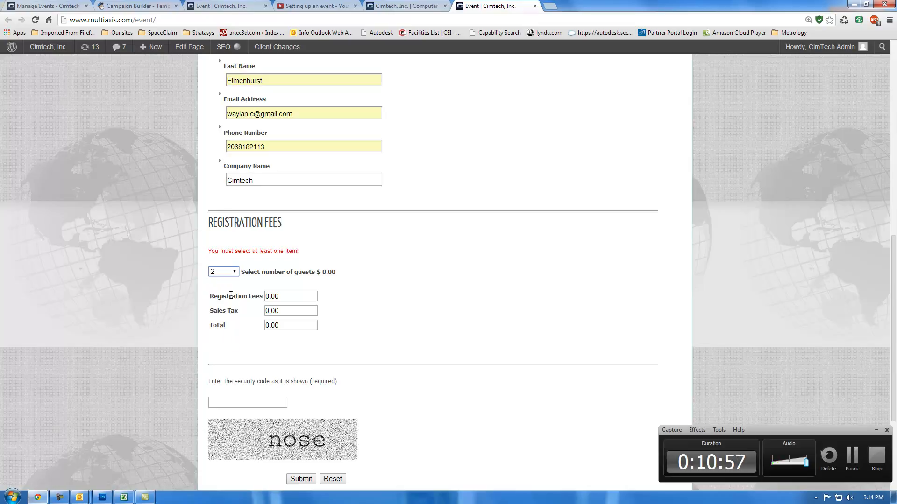
Step: Enter the security code shown in the image and submit the event registration form
{"action": "scroll", "coordinate": [253, 292], "scroll_direction": "down", "scroll_amount": 3}
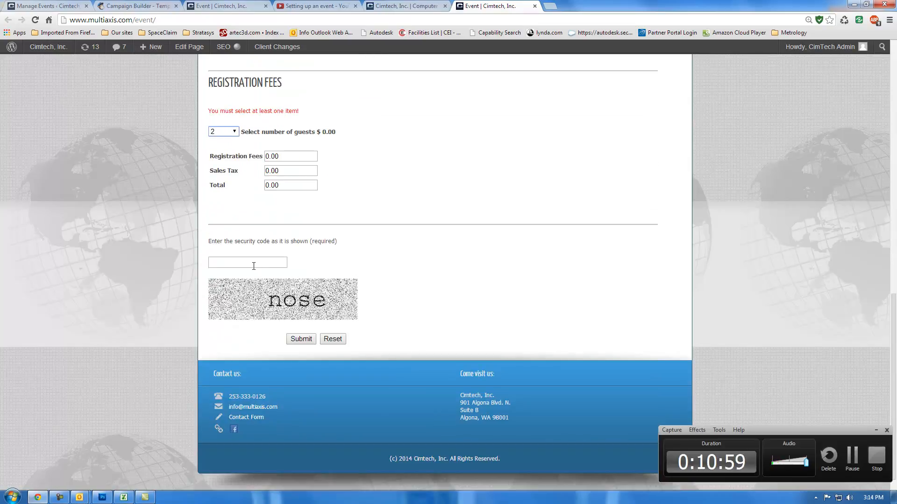
{"action": "left_click", "coordinate": [255, 260]}
{"action": "type", "text": "nose"}
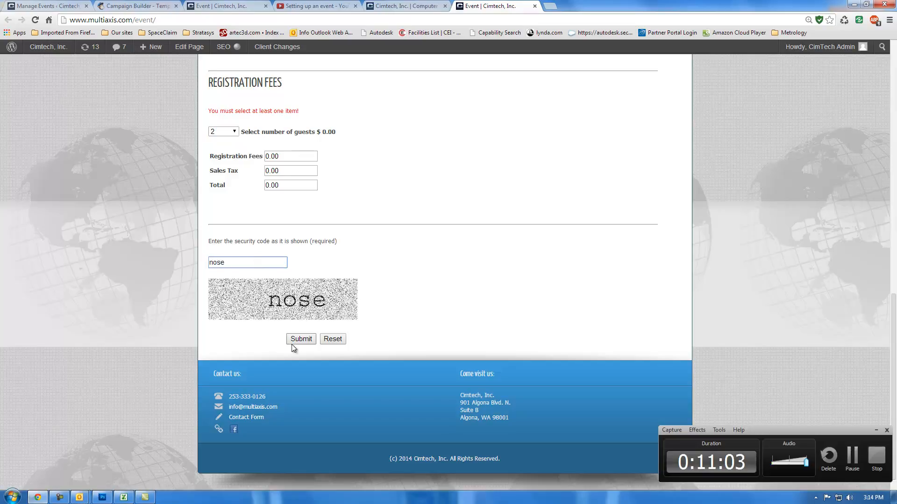
{"action": "left_click", "coordinate": [299, 340]}
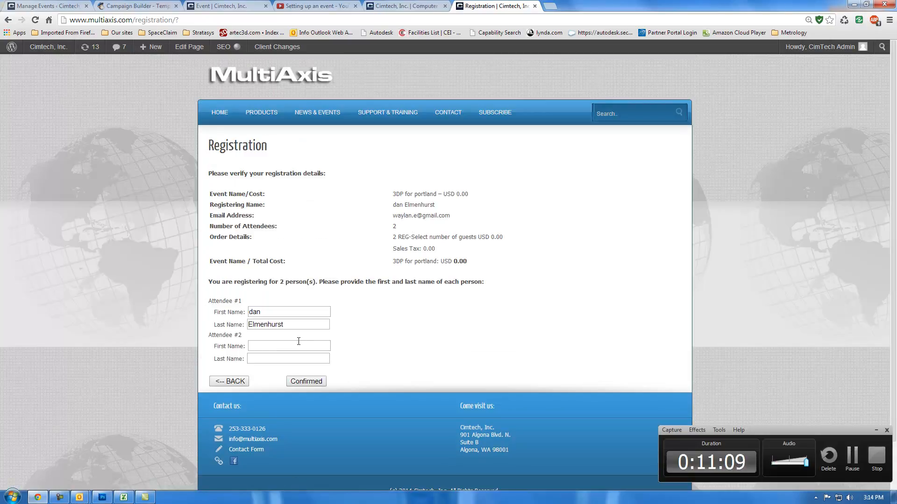
Step: Fill in the first and last name of the second attendee on the registration verification page
{"action": "left_click", "coordinate": [288, 347]}
{"action": "type", "text": "Natt"}
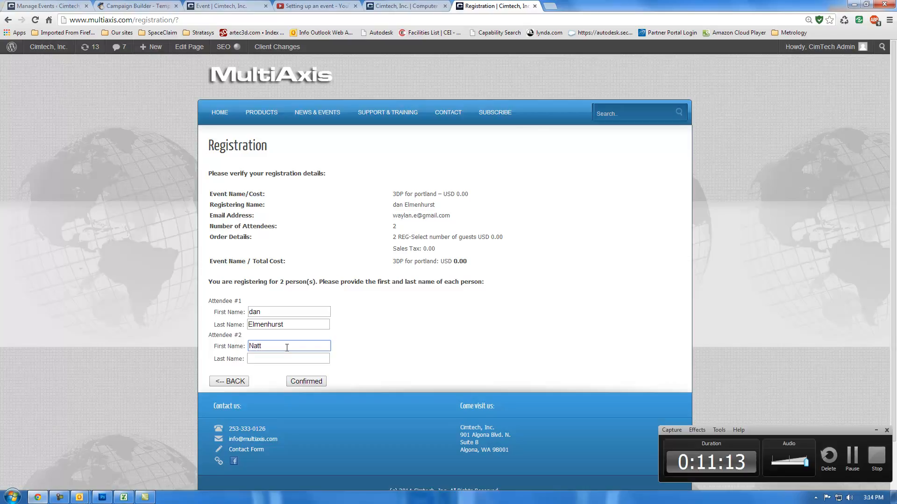
{"action": "key", "text": "BackSpace"}
{"action": "type", "text": "Matt"}
{"action": "left_click", "coordinate": [279, 358]}
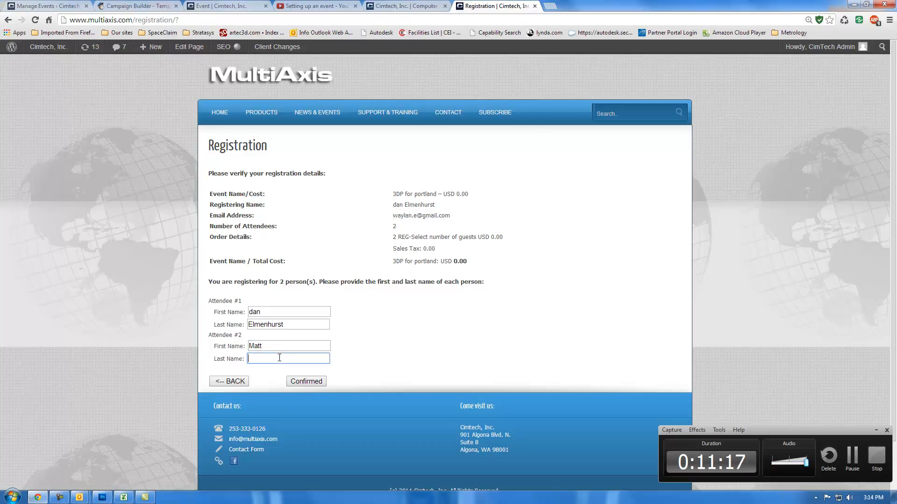
{"action": "type", "text": "H"}
{"action": "left_click", "coordinate": [391, 353]}
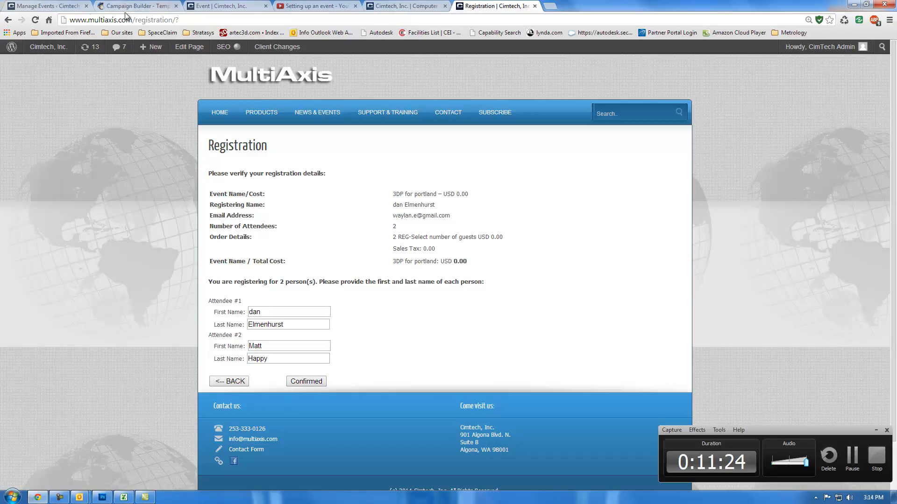
Step: Open the attendee list of the 3D Printing Event in Bellevue Feb 27th from event management and review it down to its export options
{"action": "left_click", "coordinate": [45, 7]}
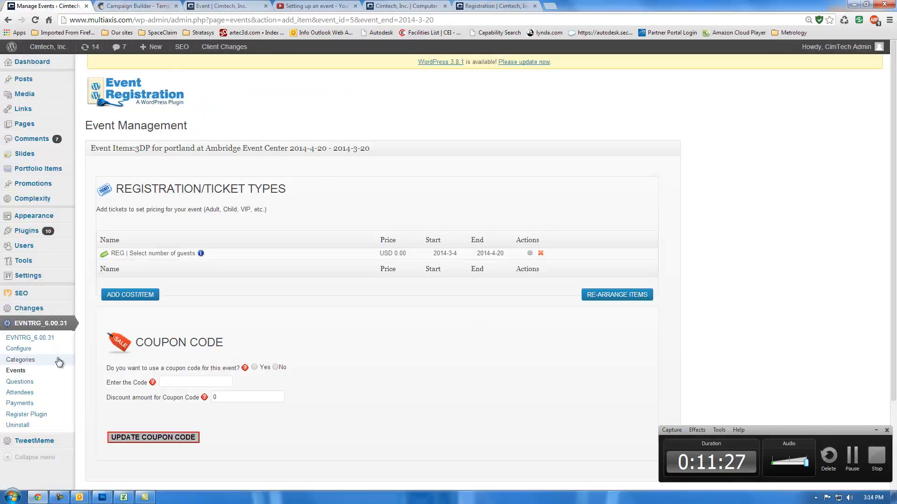
{"action": "left_click", "coordinate": [29, 373]}
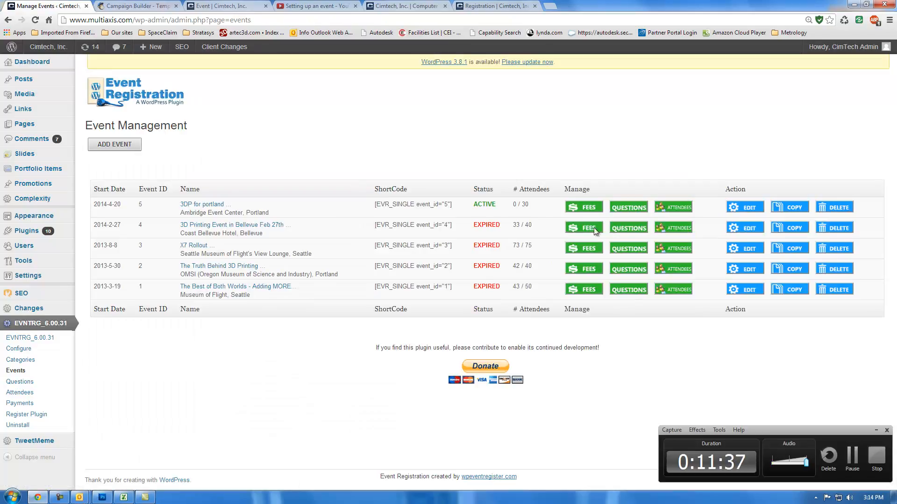
{"action": "left_click", "coordinate": [672, 228]}
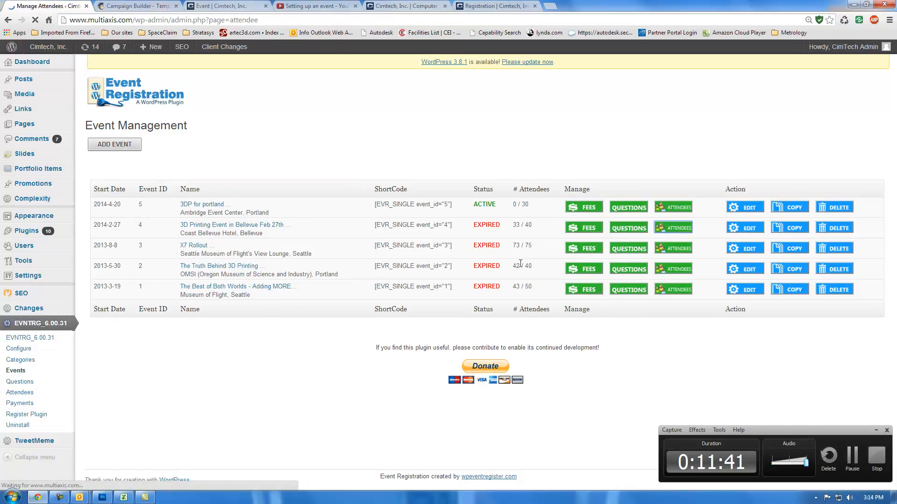
{"action": "scroll", "coordinate": [392, 280], "scroll_direction": "down", "scroll_amount": 6}
{"action": "scroll", "coordinate": [343, 275], "scroll_direction": "up", "scroll_amount": 4}
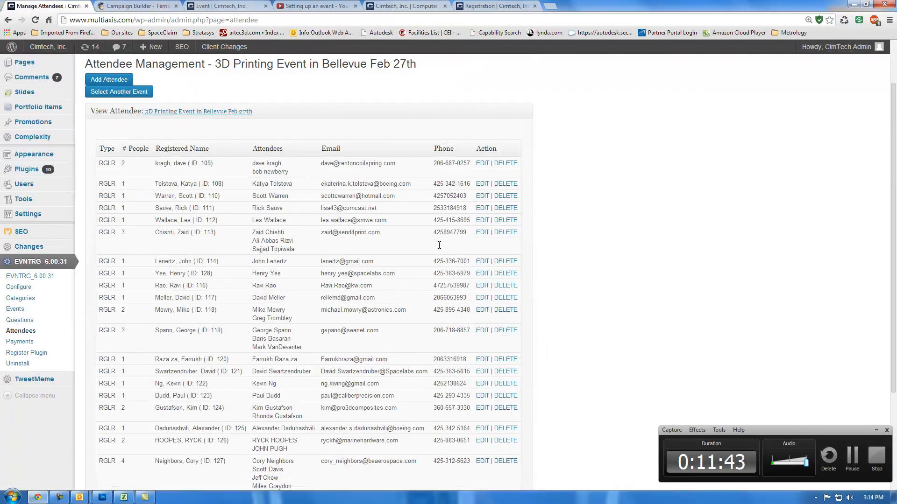
{"action": "scroll", "coordinate": [460, 275], "scroll_direction": "down", "scroll_amount": 3}
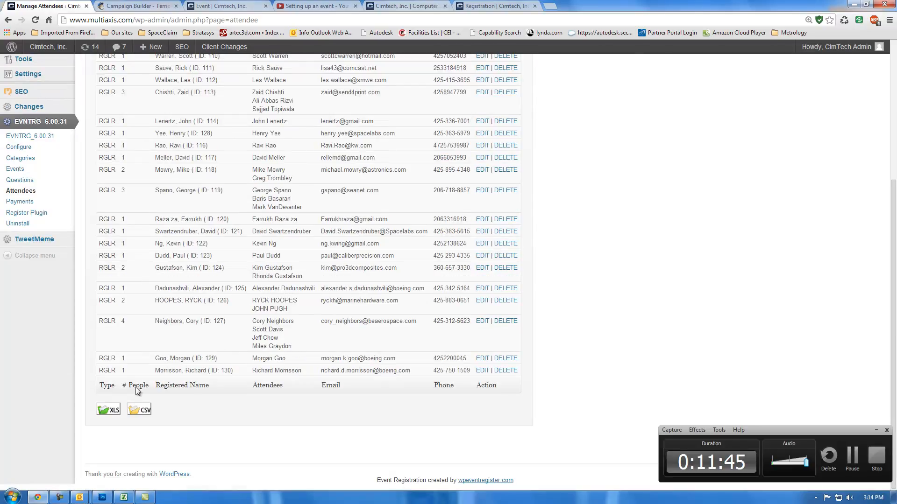